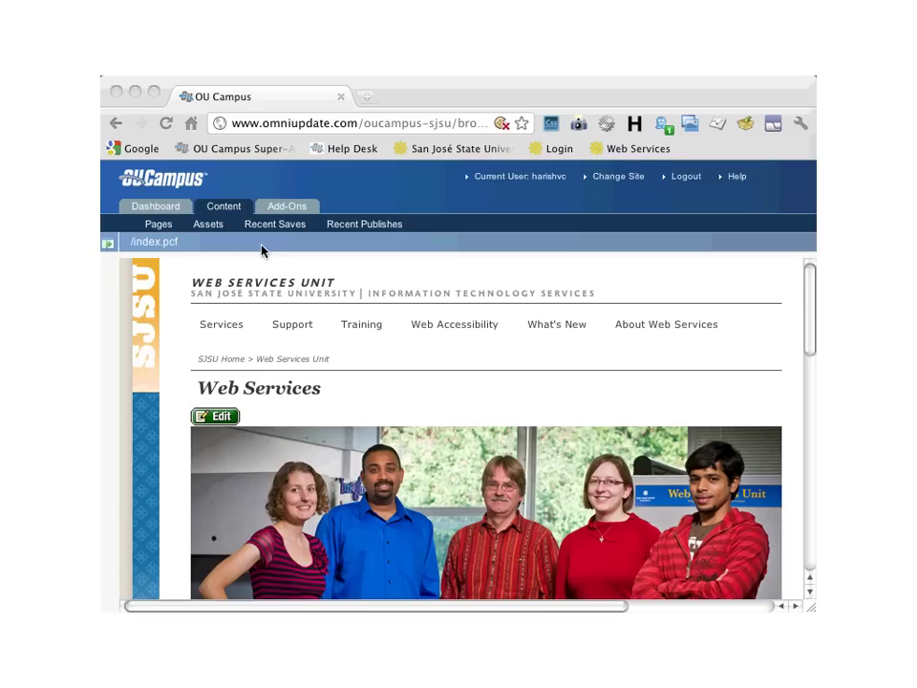
Switch from the index.pcf preview to the Dashboard inbox showing its one new message
click(164, 209)
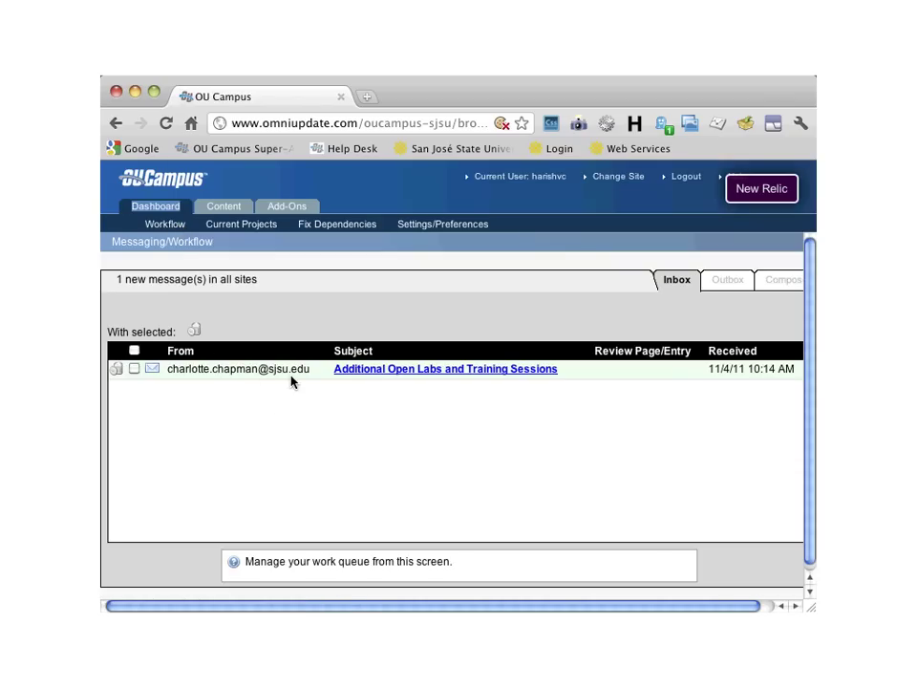
Open a blank Compose form with To set to None and empty subject and body
click(771, 282)
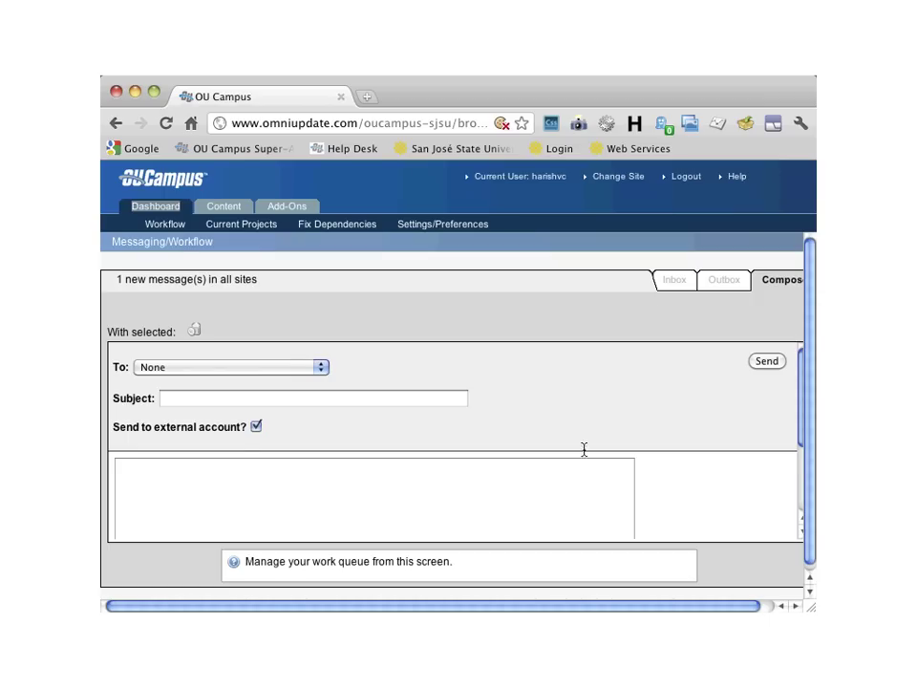
Show the Current Projects page listing the checked-out /support/index.pcf file
click(273, 226)
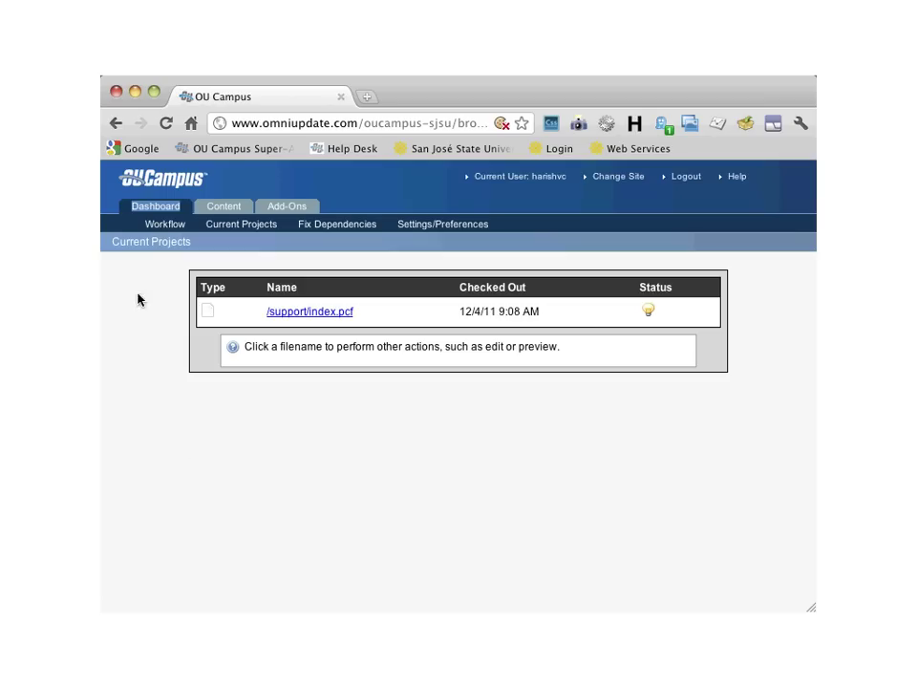
Load the OU Campus / OU Publish Documentation page and scroll across its Recommended Documents
click(299, 210)
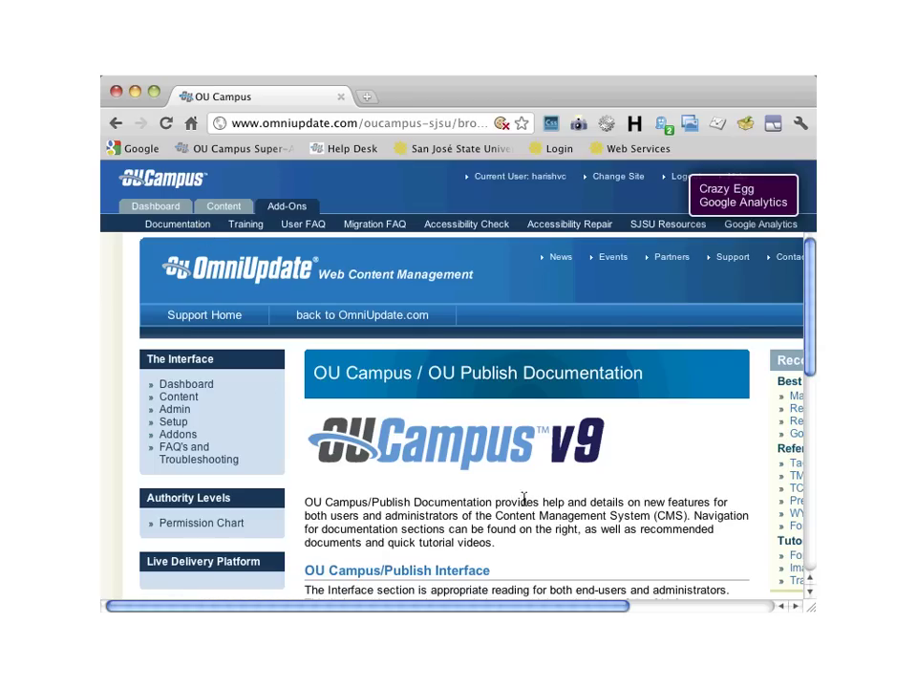
drag(530, 607, 702, 603)
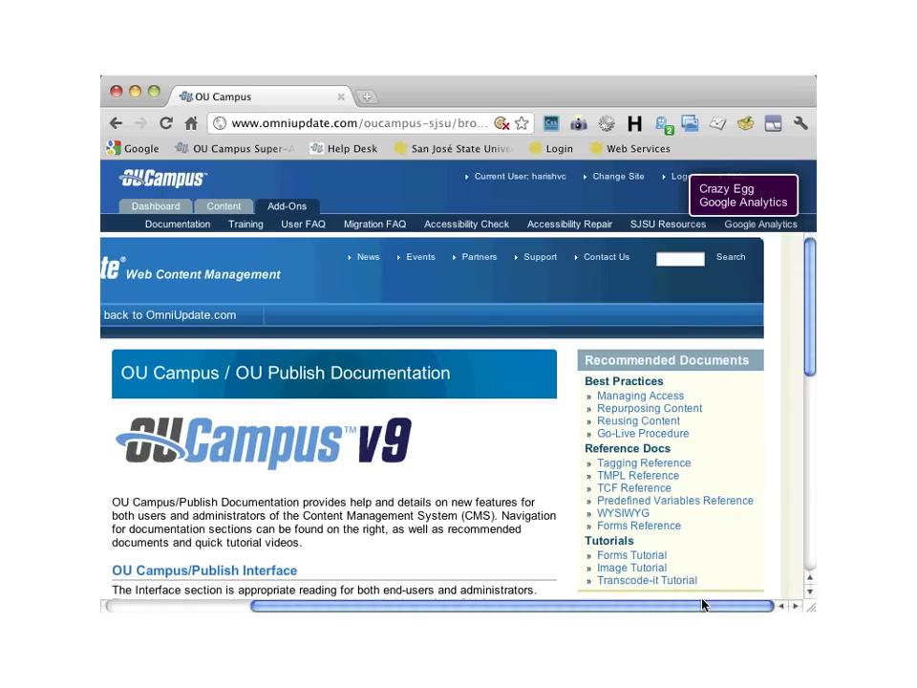
scroll(680, 491, down, 1)
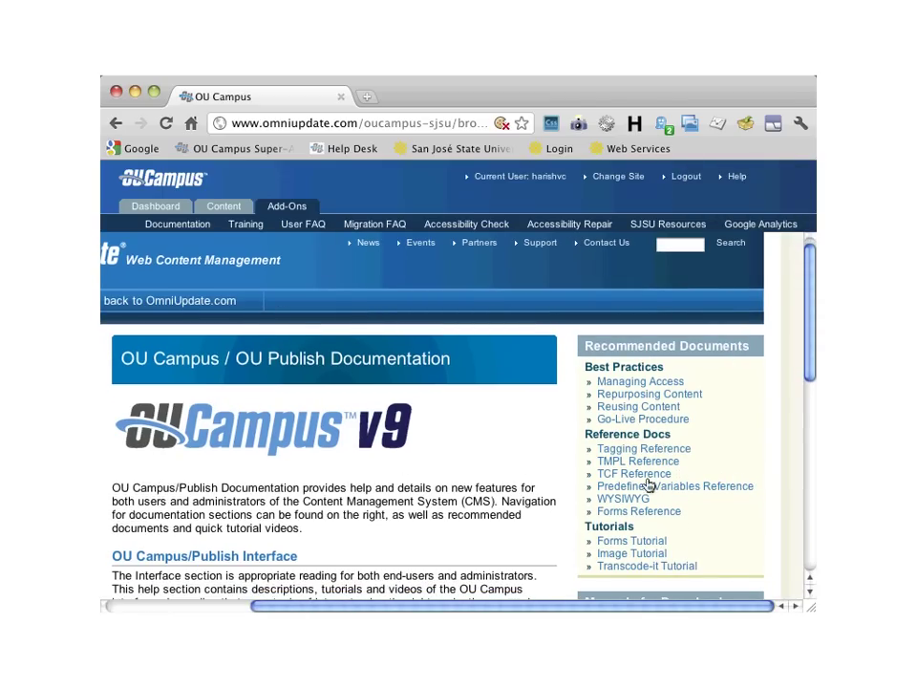
drag(597, 608, 456, 609)
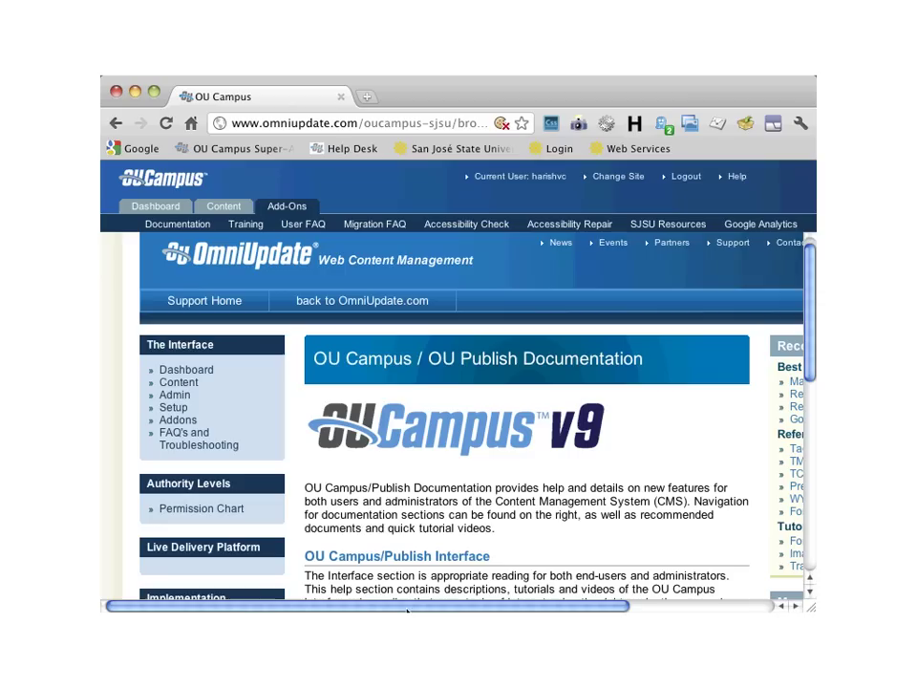
Open the OU Campus Training page and scroll through its sessions
click(261, 231)
scroll(561, 465, down, 3)
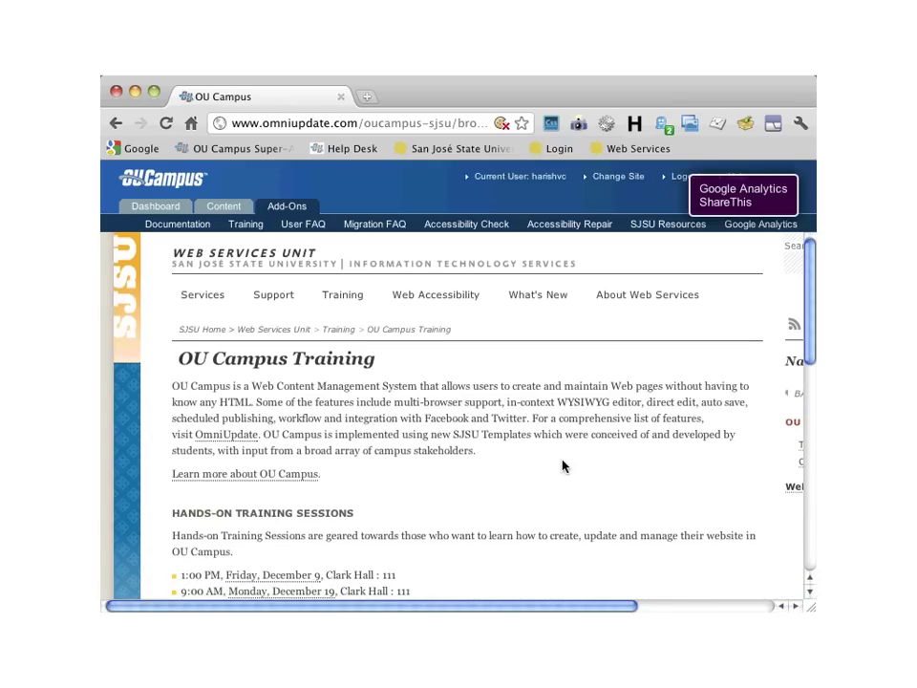
scroll(562, 465, down, 5)
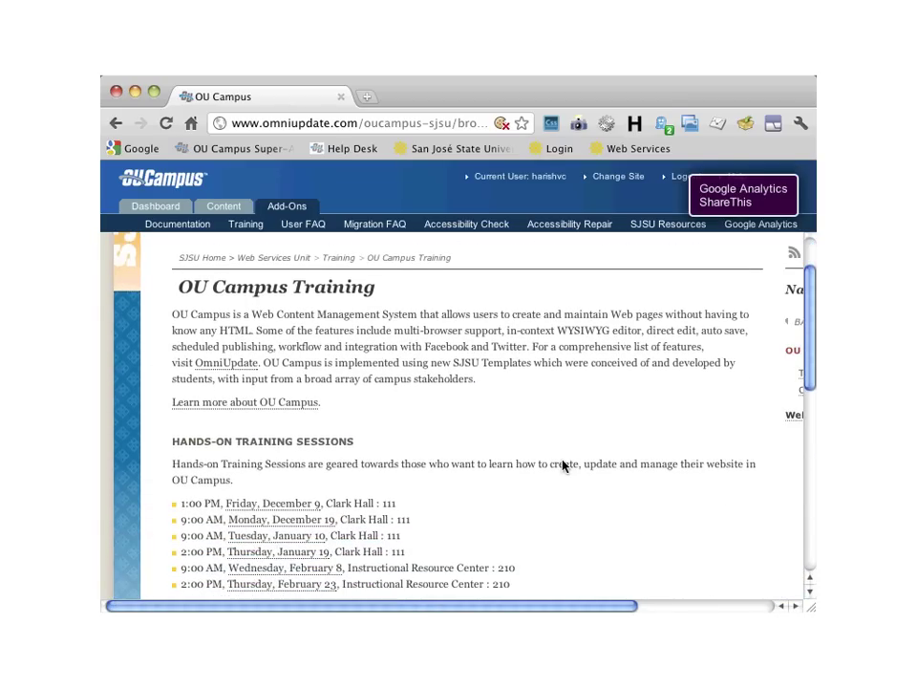
scroll(561, 465, down, 1)
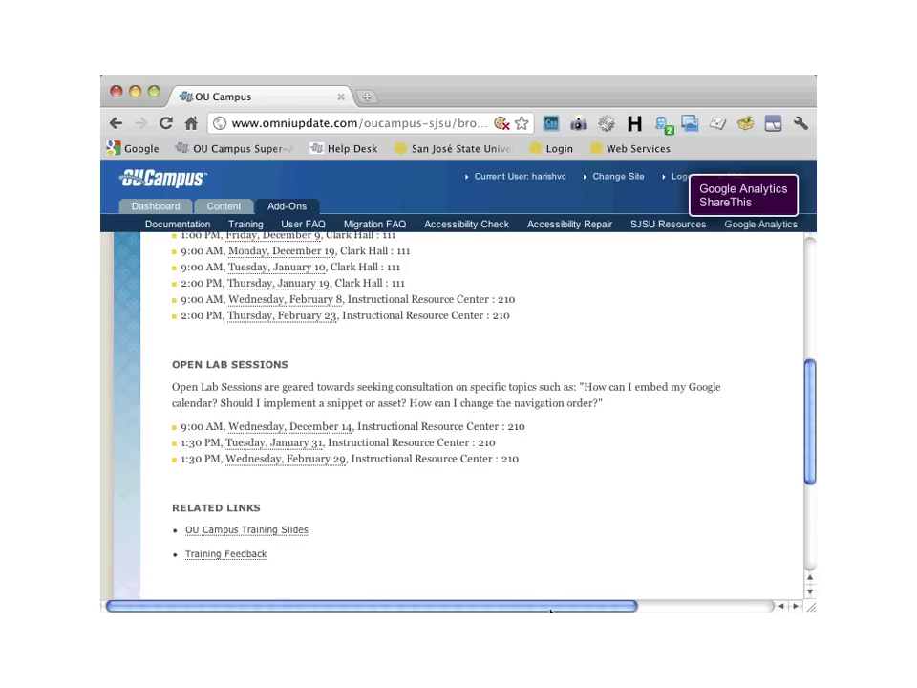
drag(550, 609, 768, 607)
scroll(714, 535, up, 8)
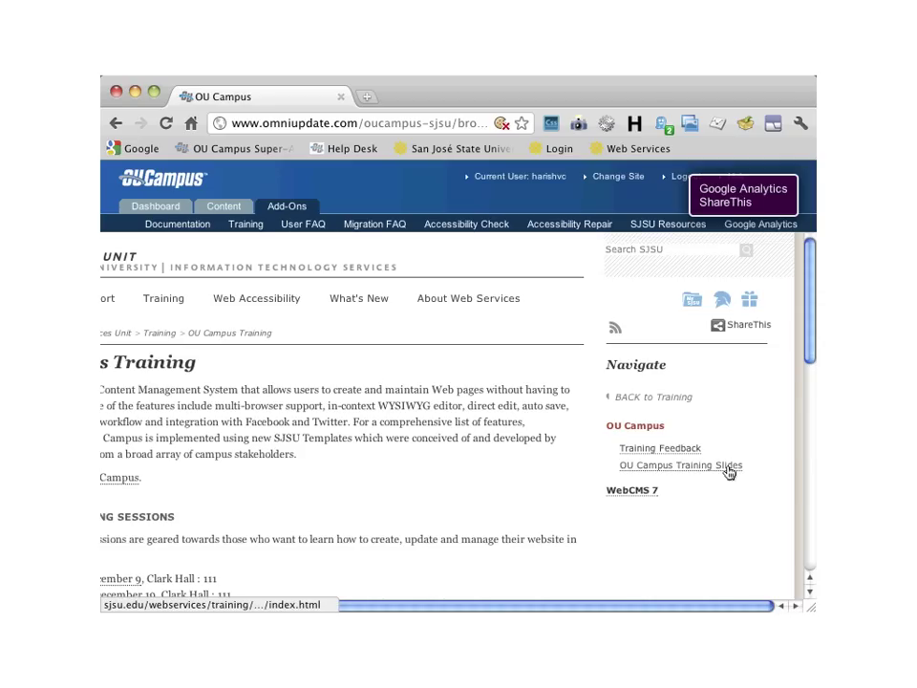
Bring up the OU Campus User FAQ page and skim its questions
click(299, 229)
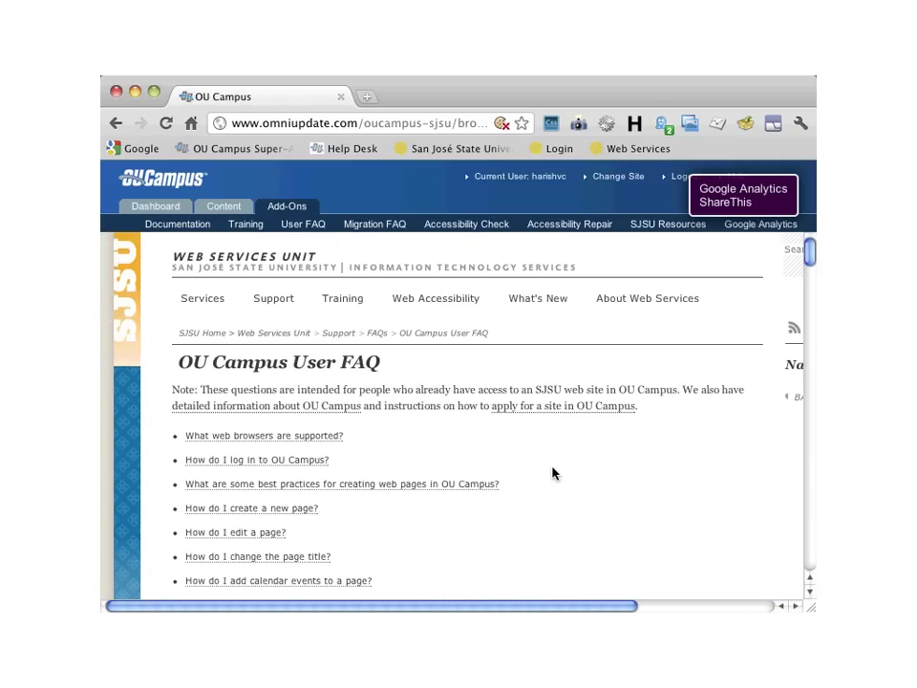
scroll(552, 472, down, 3)
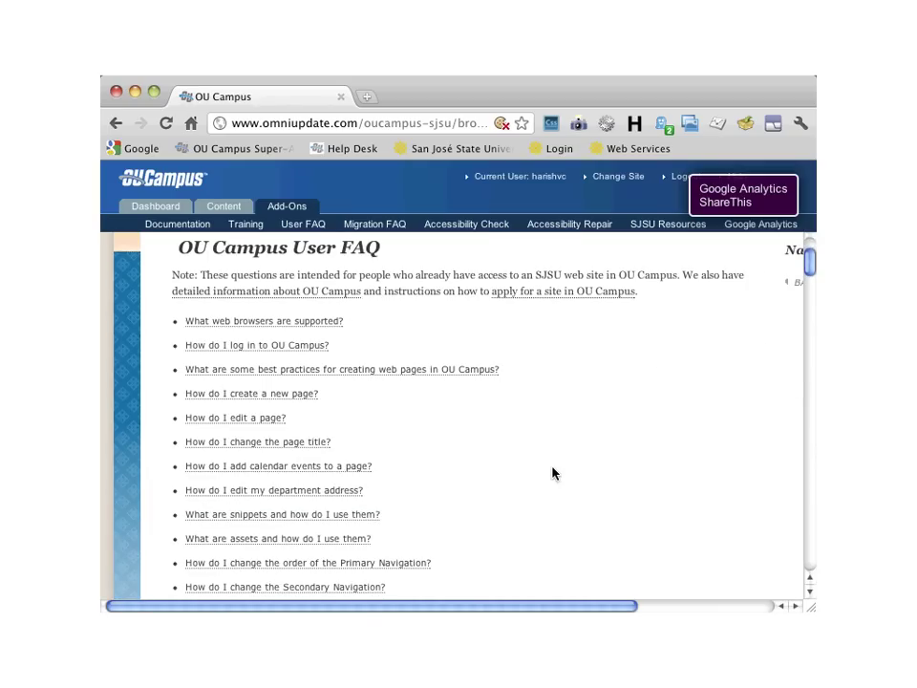
scroll(552, 471, up, 3)
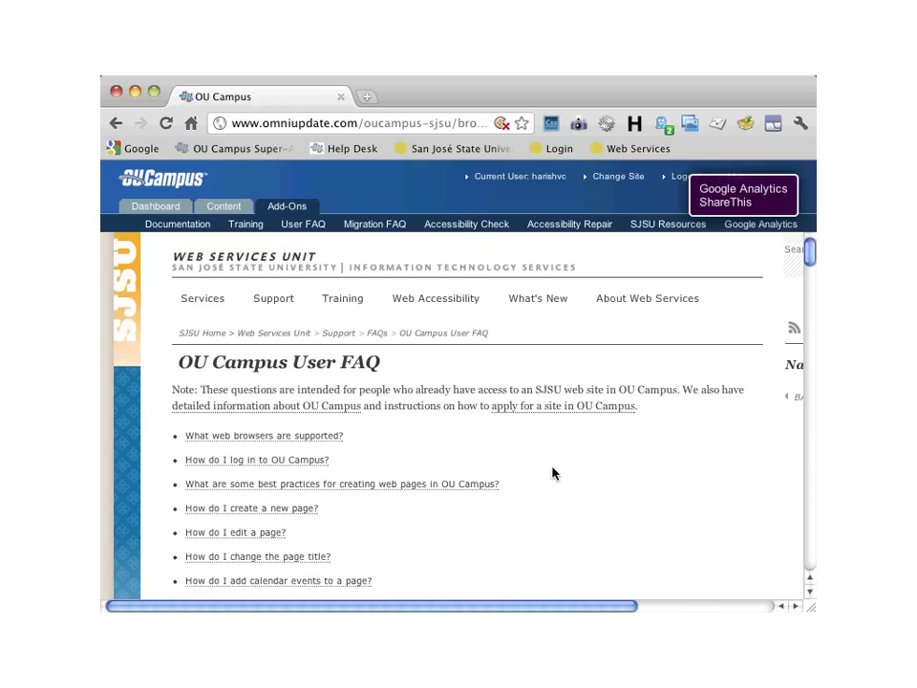
Open the OU Campus Migration FAQ page and skim it
click(370, 226)
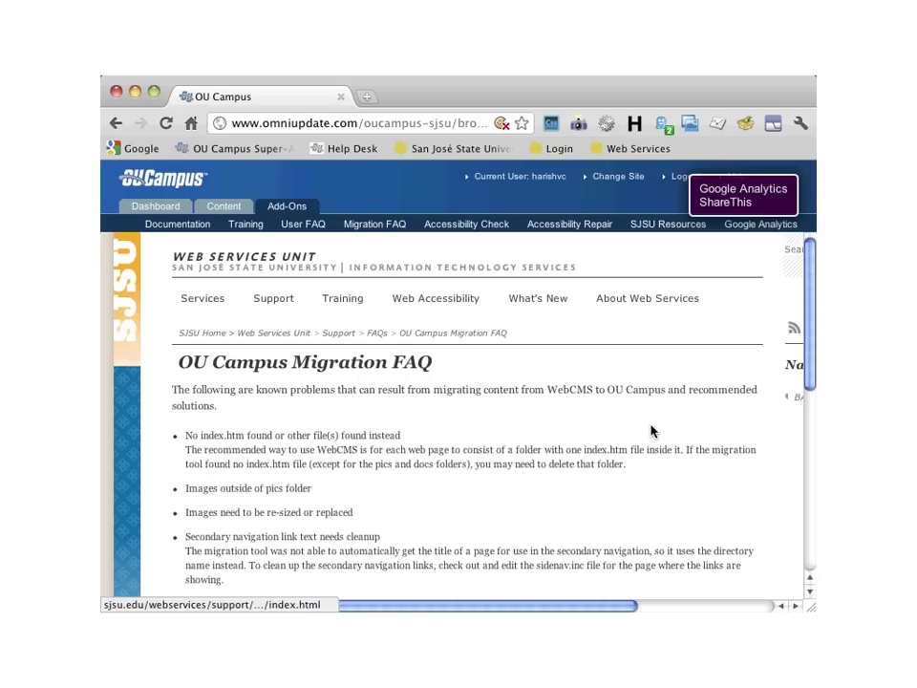
scroll(652, 431, down, 3)
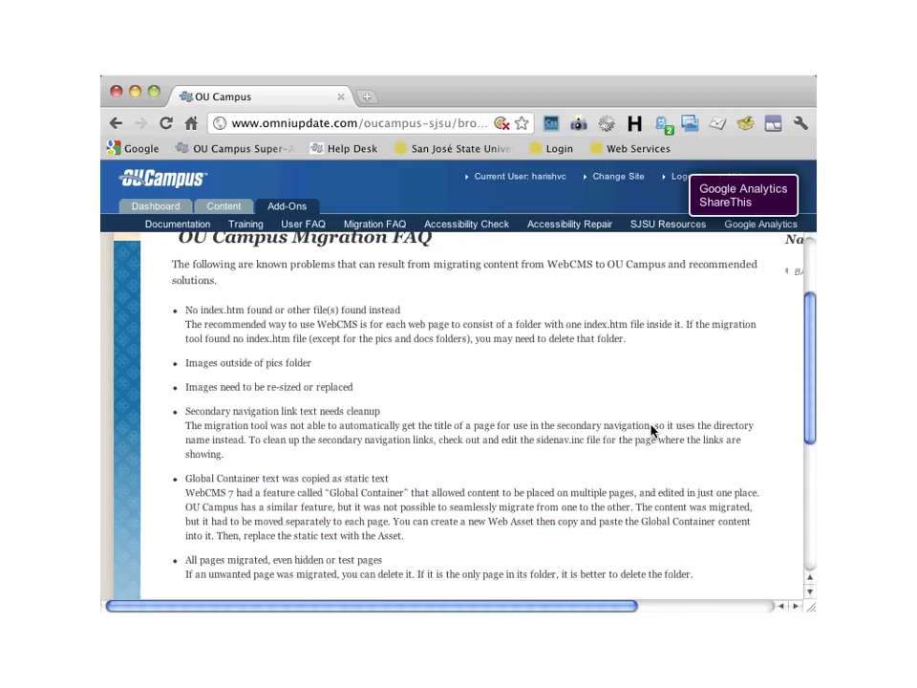
scroll(652, 430, up, 3)
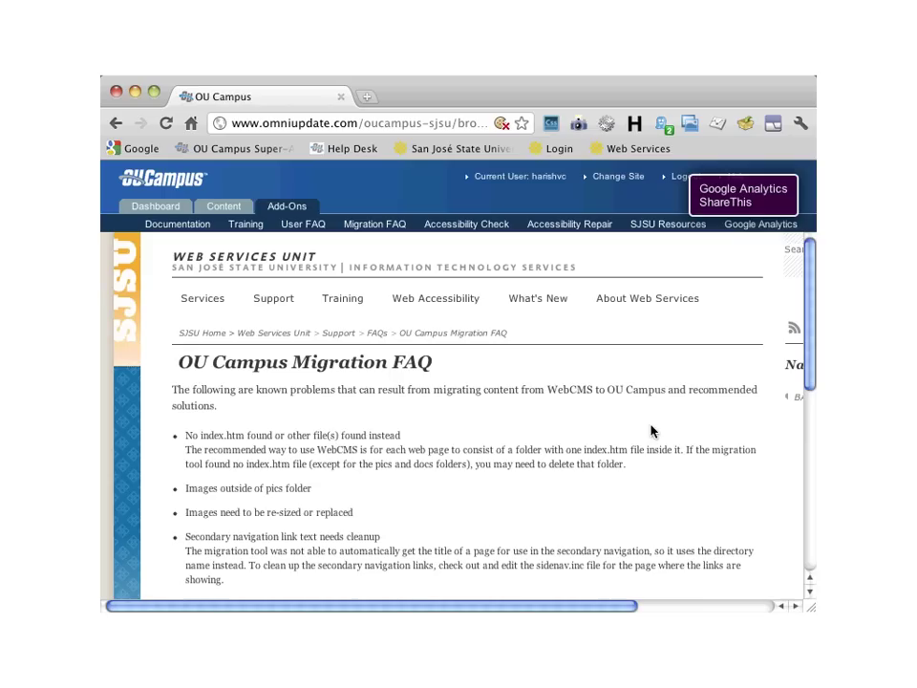
Open the Evaluating Pages for Accessibility guide and scroll through it
click(489, 228)
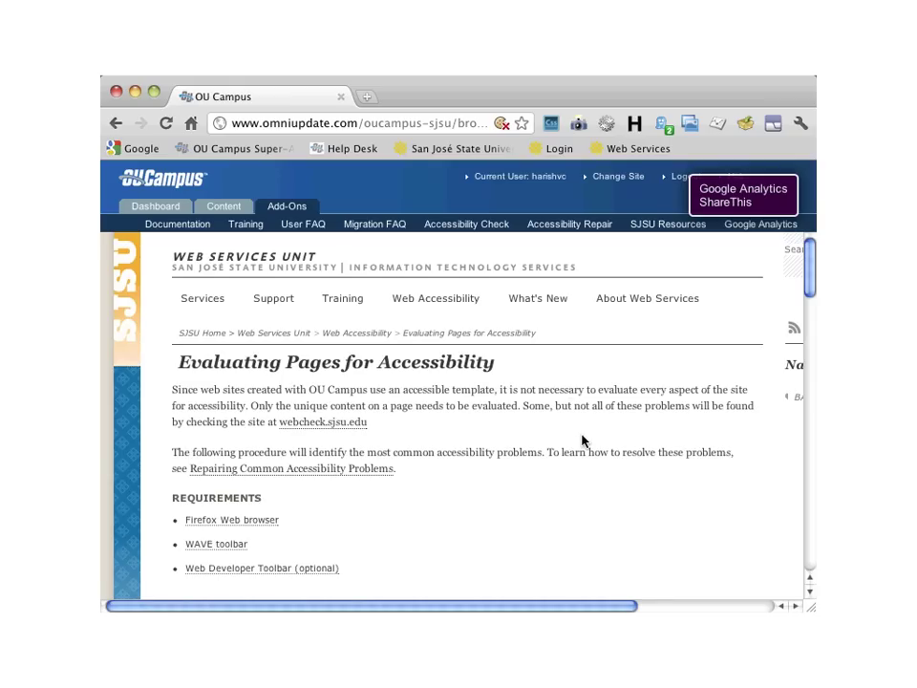
scroll(583, 440, down, 2)
scroll(582, 441, down, 3)
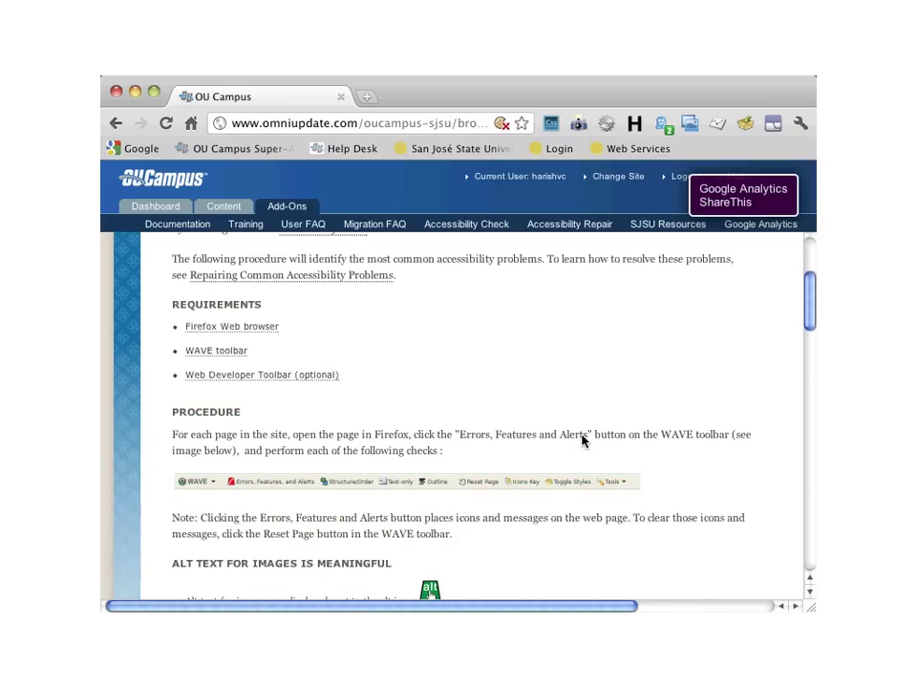
scroll(584, 440, down, 8)
scroll(583, 440, up, 13)
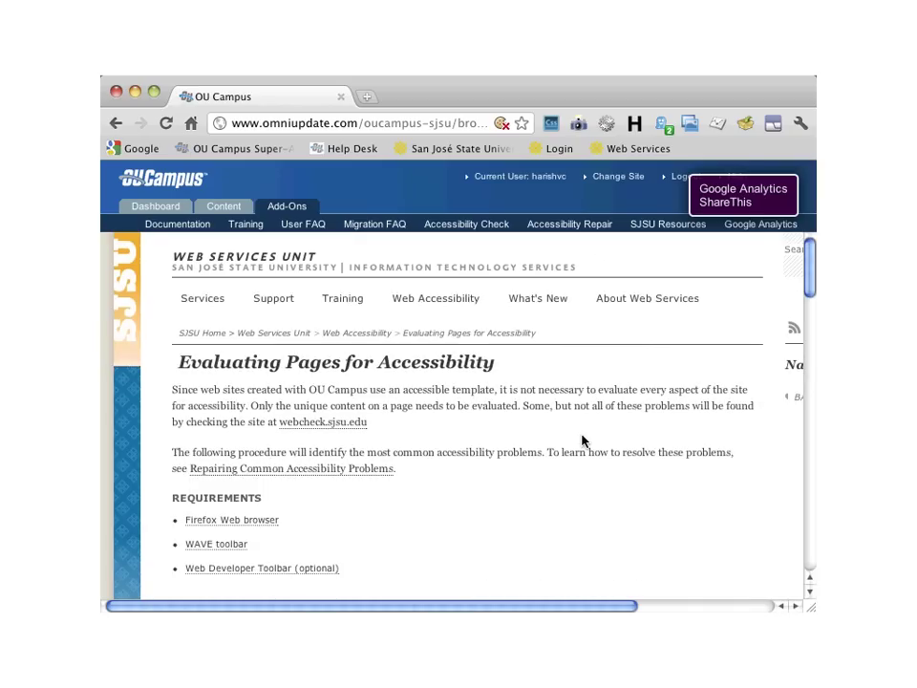
Open the Repairing Common Accessibility Problems guide and scroll through its fixes
click(573, 227)
scroll(629, 442, down, 2)
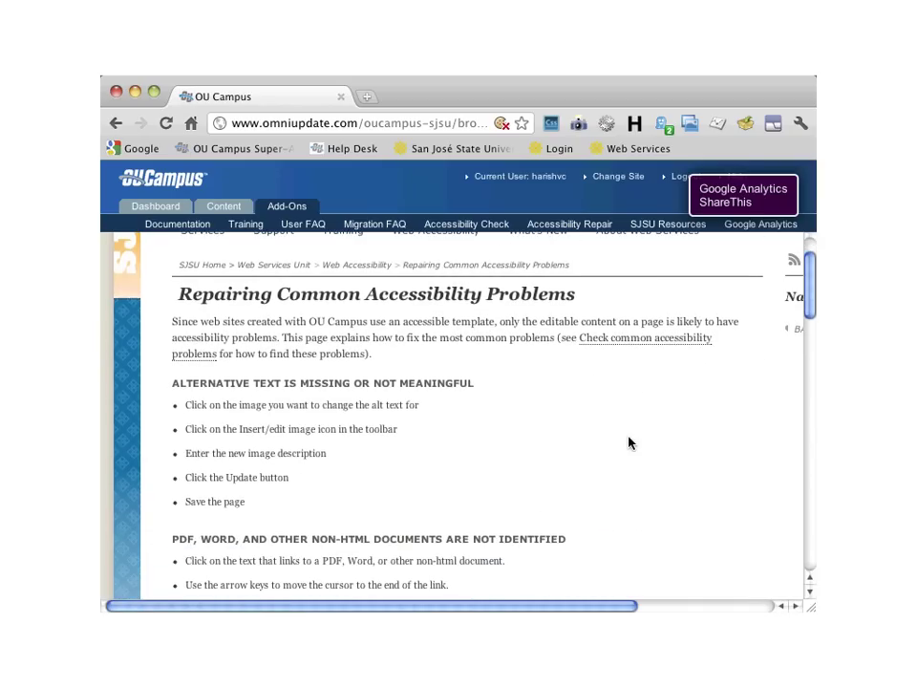
scroll(629, 442, down, 1)
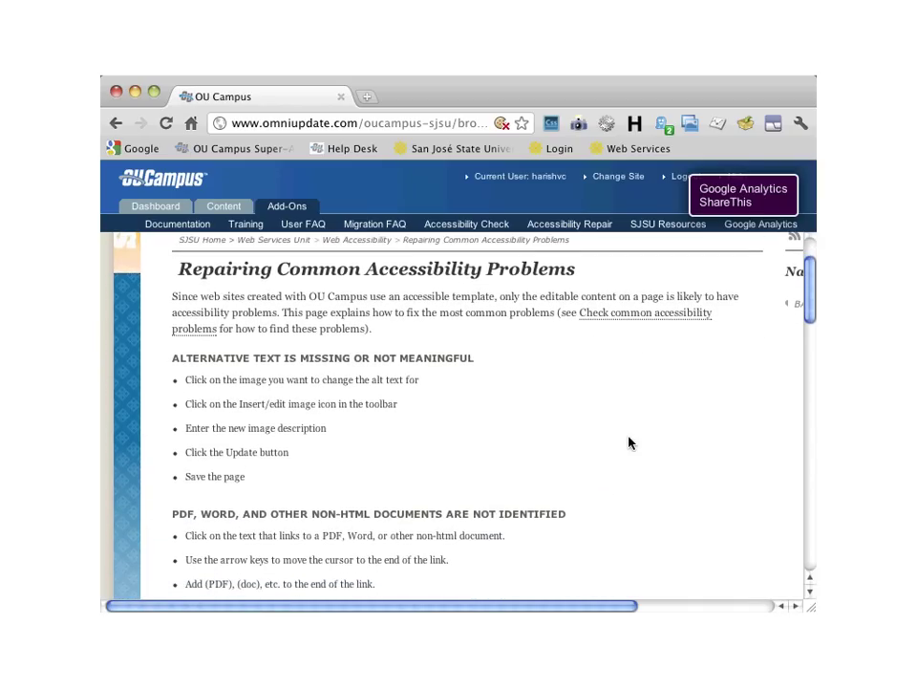
scroll(628, 442, up, 3)
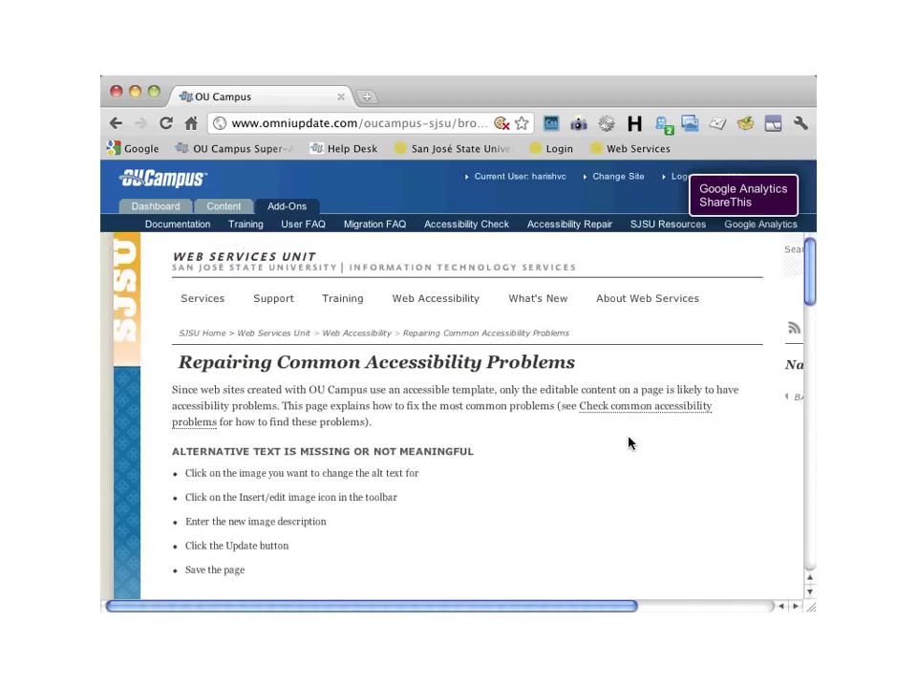
click(668, 226)
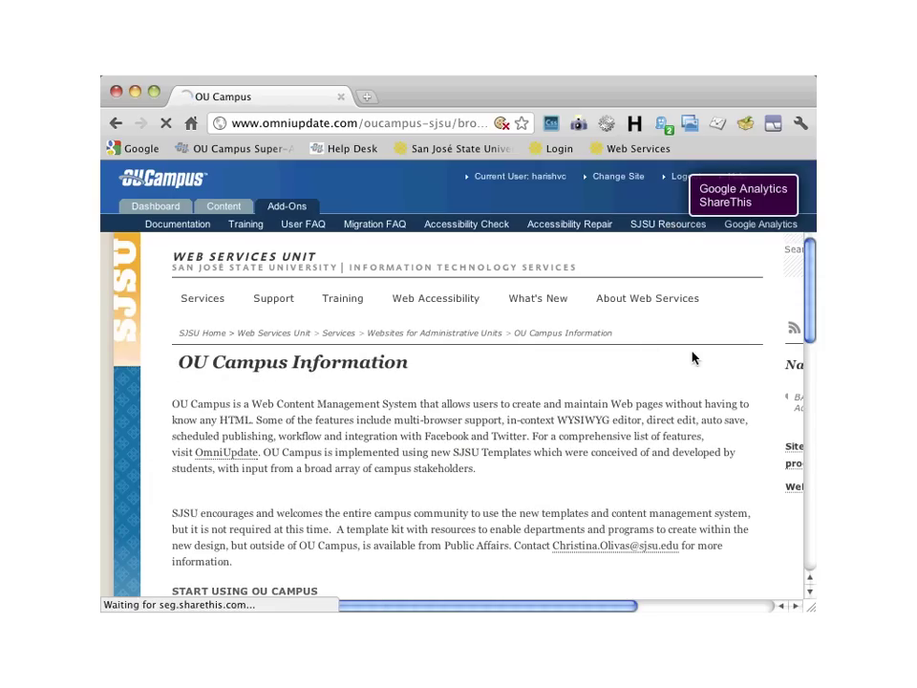
scroll(693, 357, down, 5)
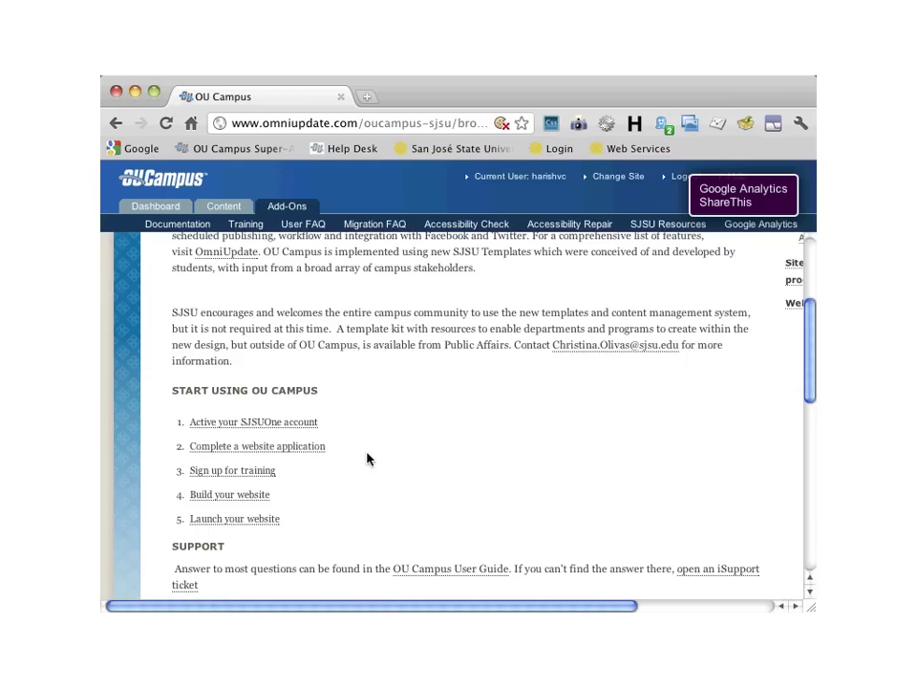
scroll(367, 459, down, 4)
scroll(367, 459, down, 1)
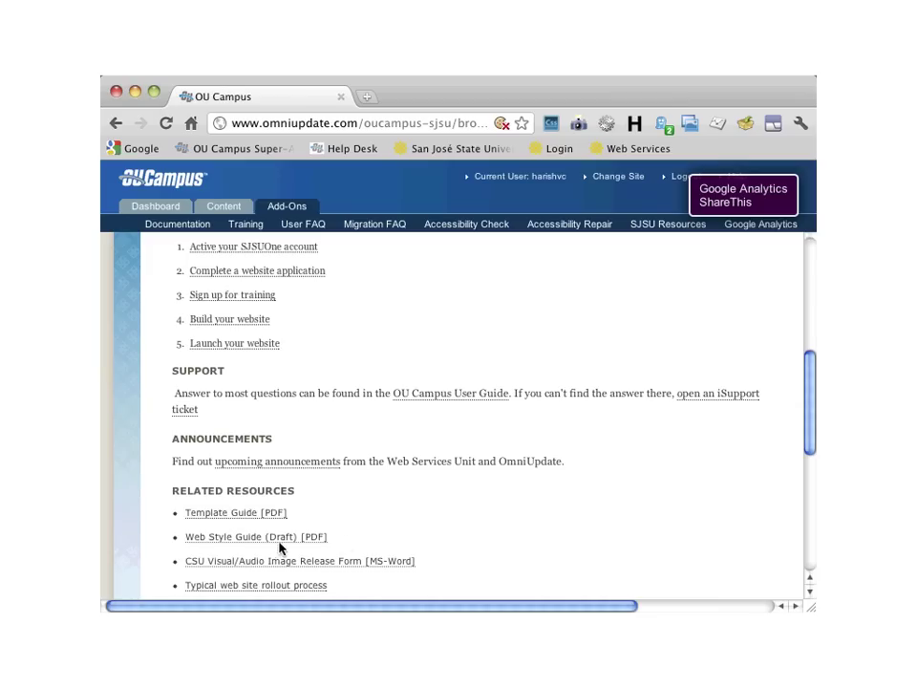
scroll(571, 544, down, 1)
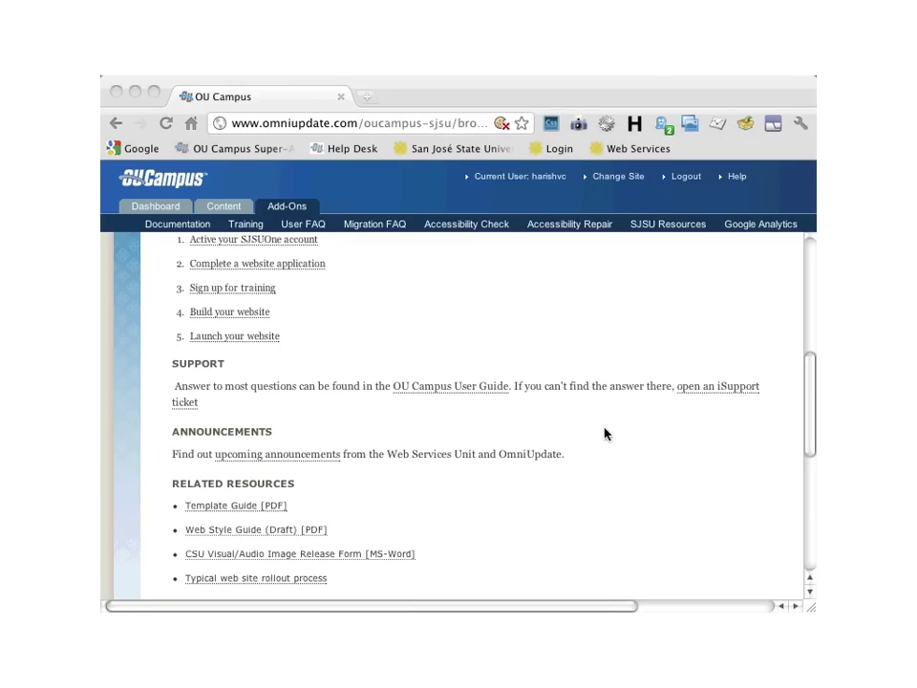
Open the webservices Content listing and go into its services folder
click(227, 211)
click(226, 211)
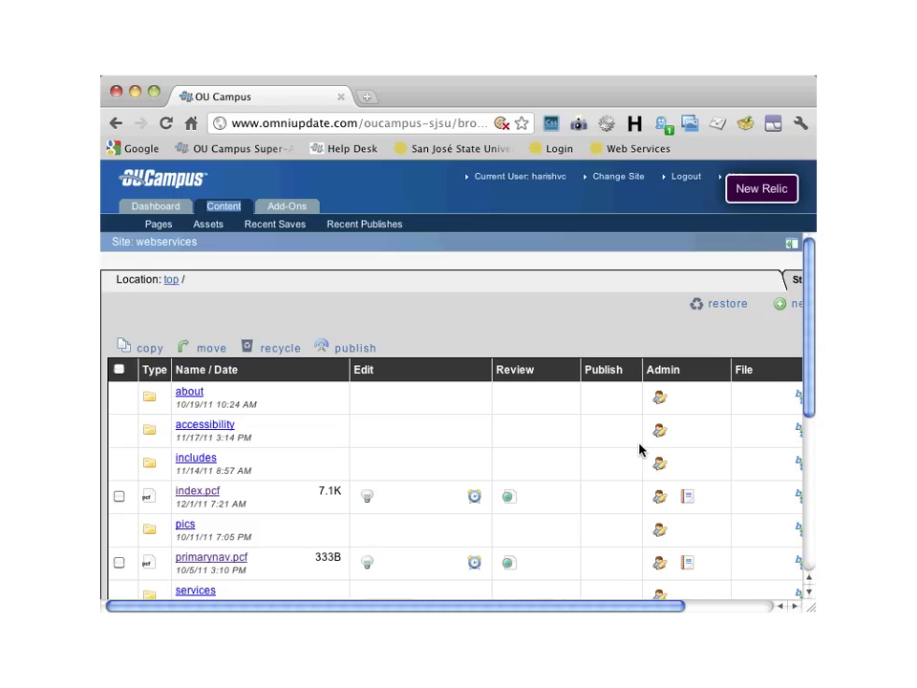
scroll(639, 449, down, 2)
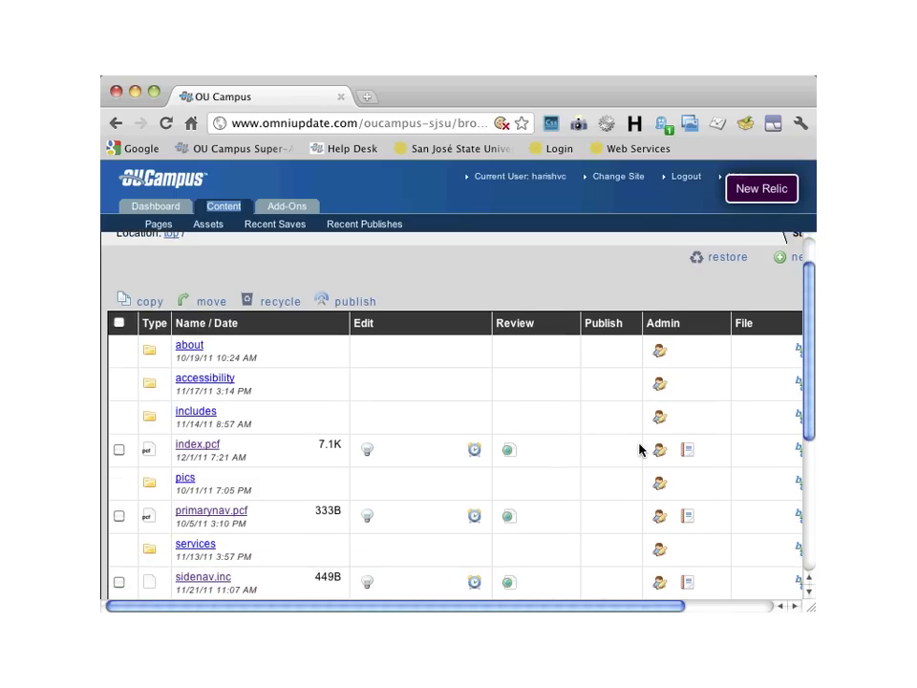
scroll(639, 449, down, 1)
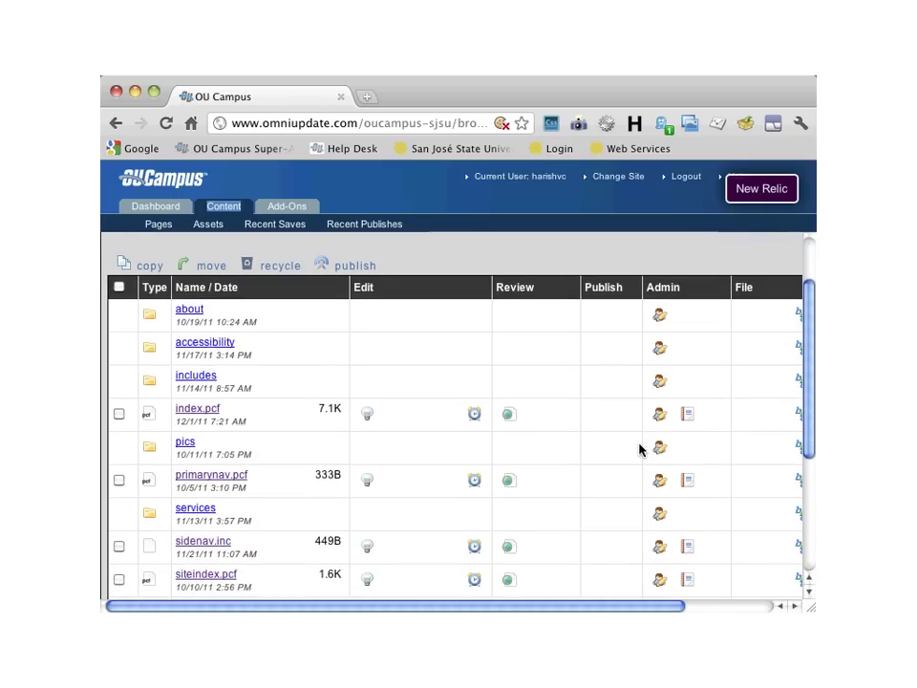
scroll(640, 449, down, 5)
scroll(640, 449, up, 7)
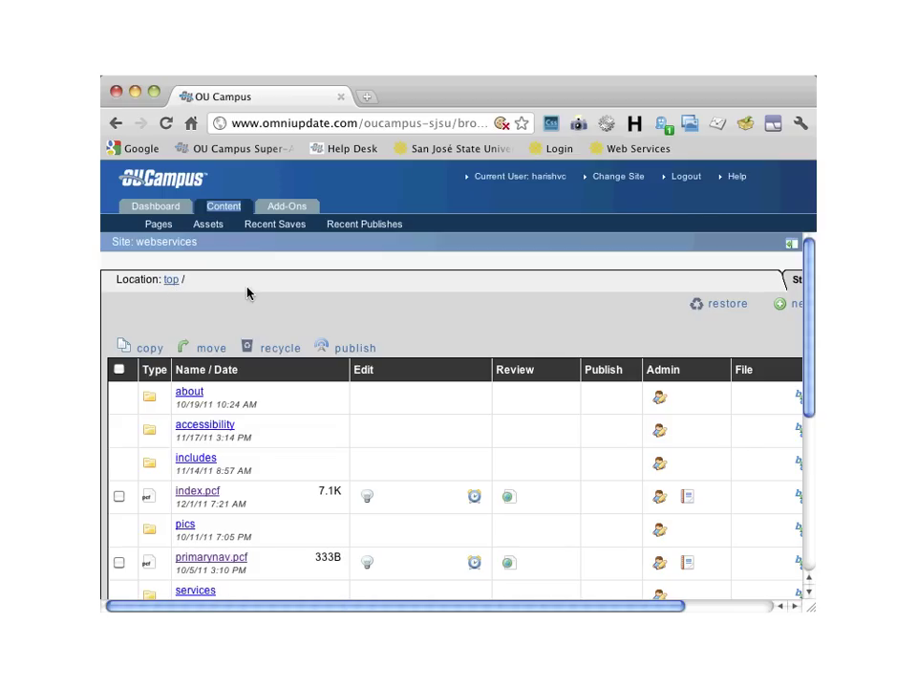
scroll(243, 458, down, 2)
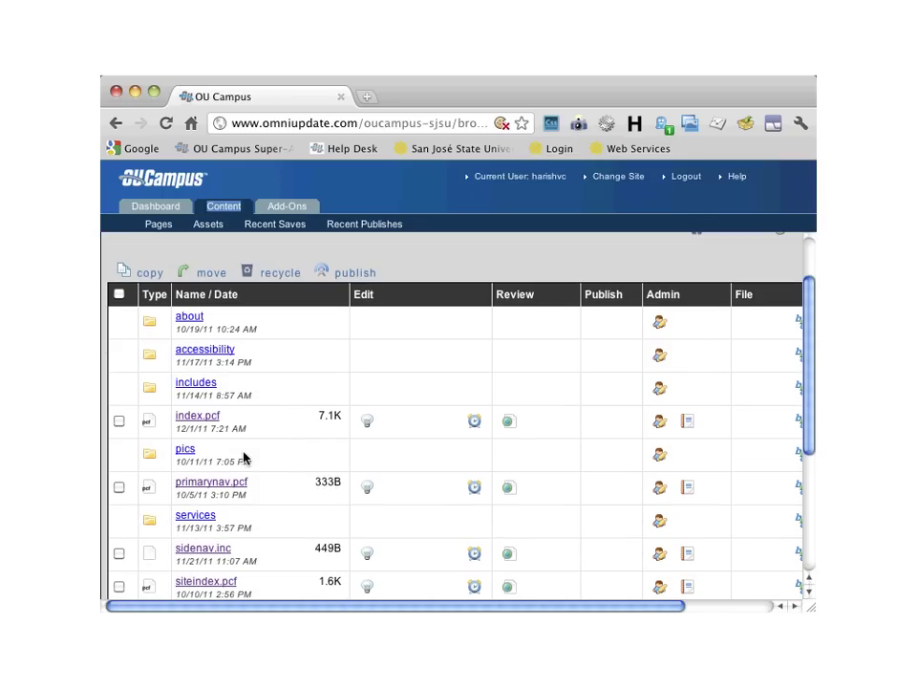
click(196, 516)
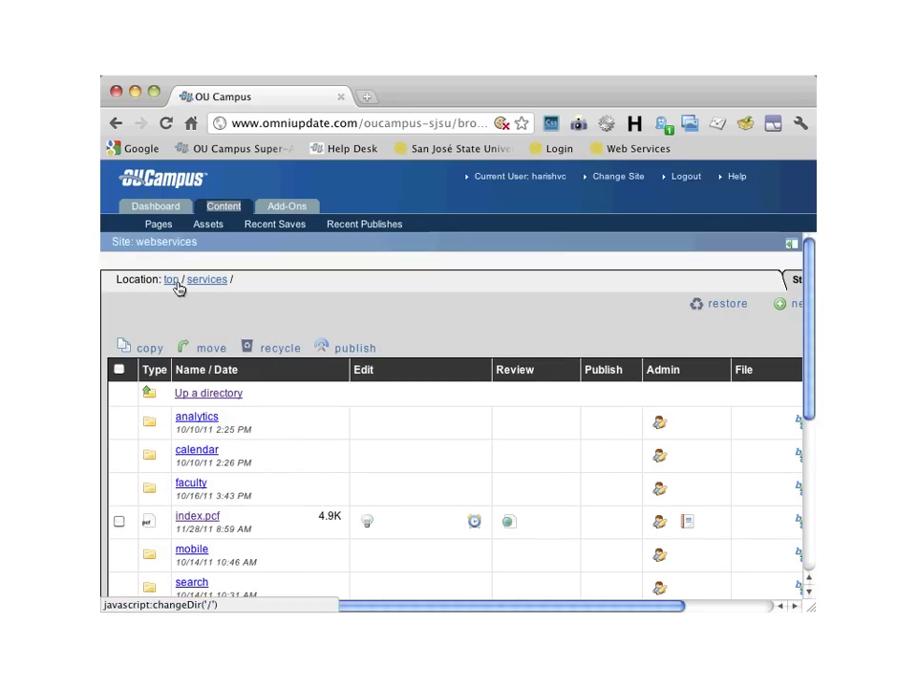
scroll(271, 293, down, 2)
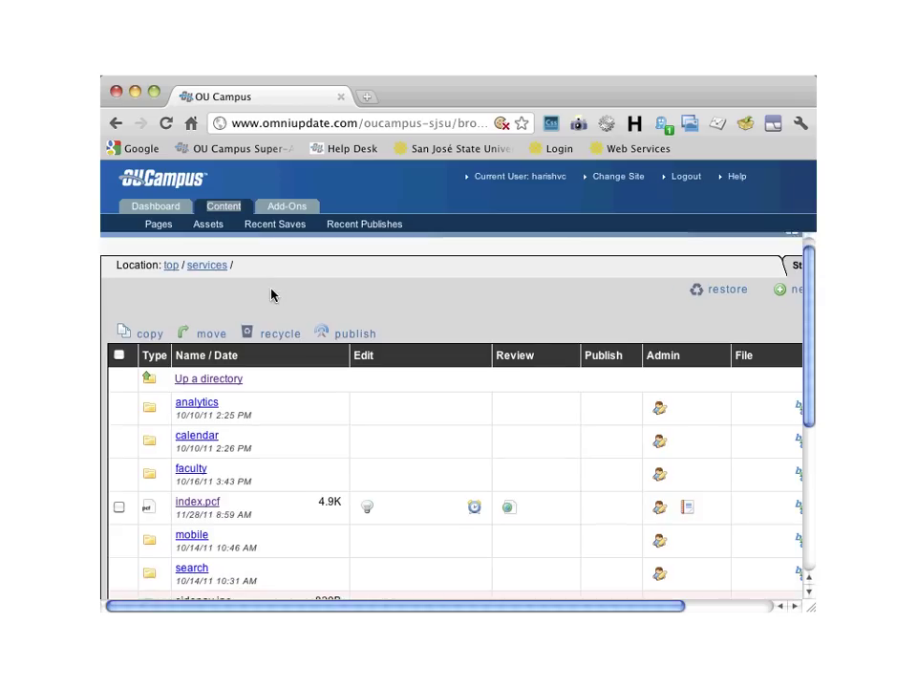
scroll(270, 293, down, 3)
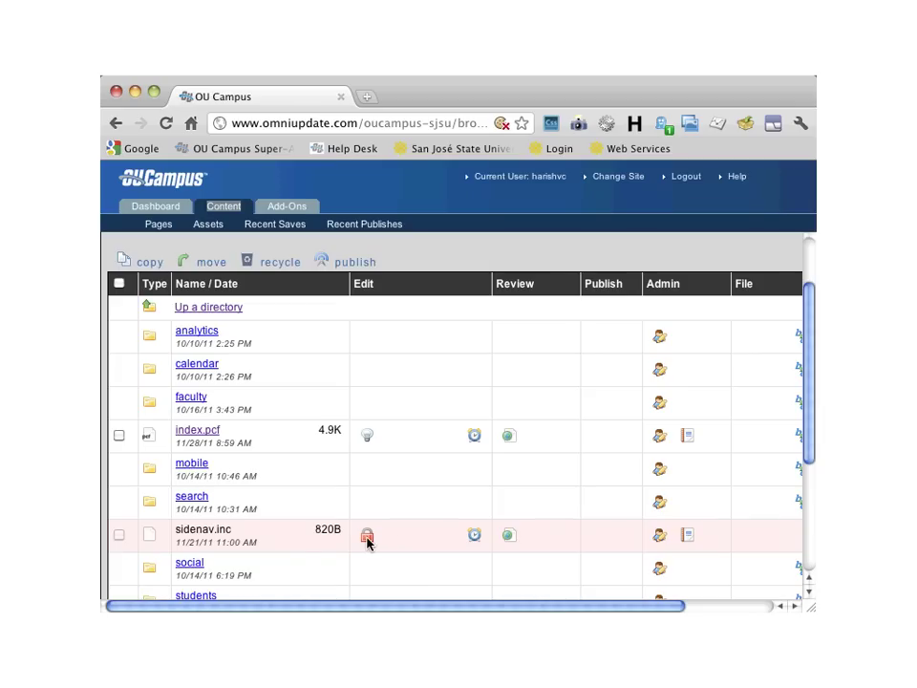
mouse_move(364, 541)
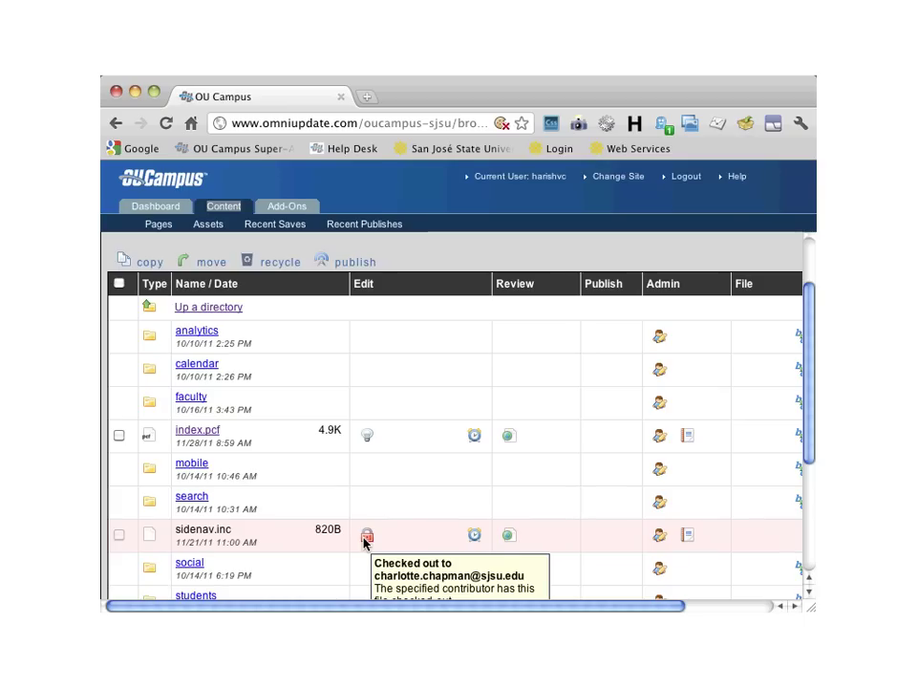
scroll(366, 542, down, 1)
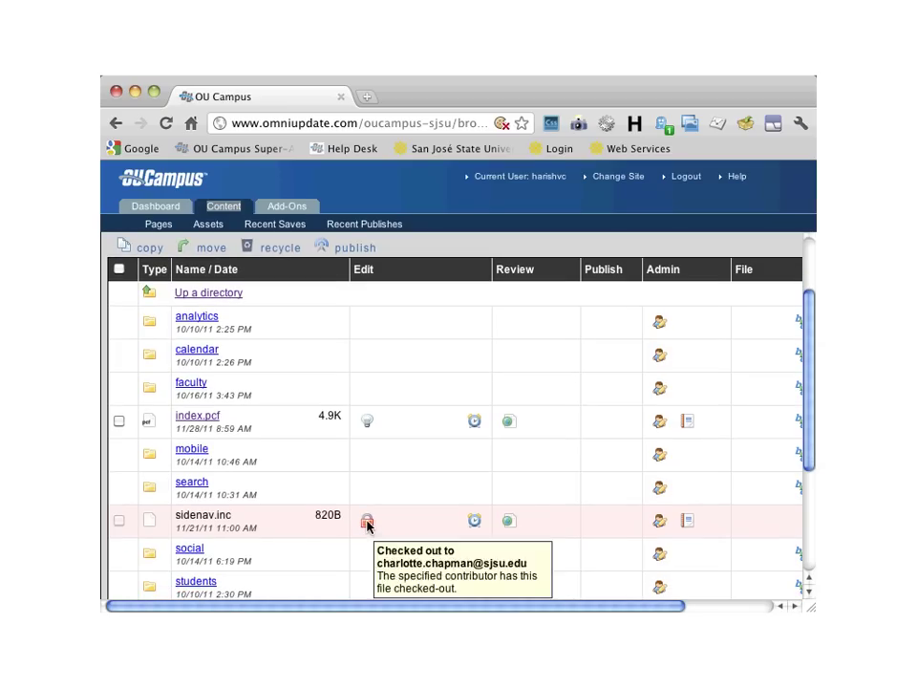
scroll(434, 465, up, 3)
scroll(434, 466, up, 1)
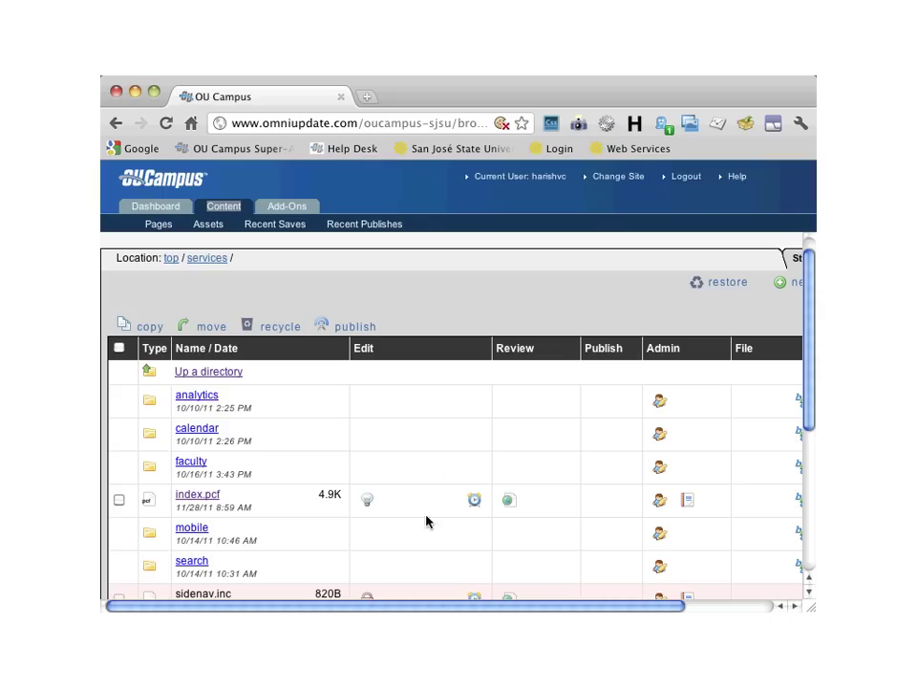
drag(450, 604, 643, 607)
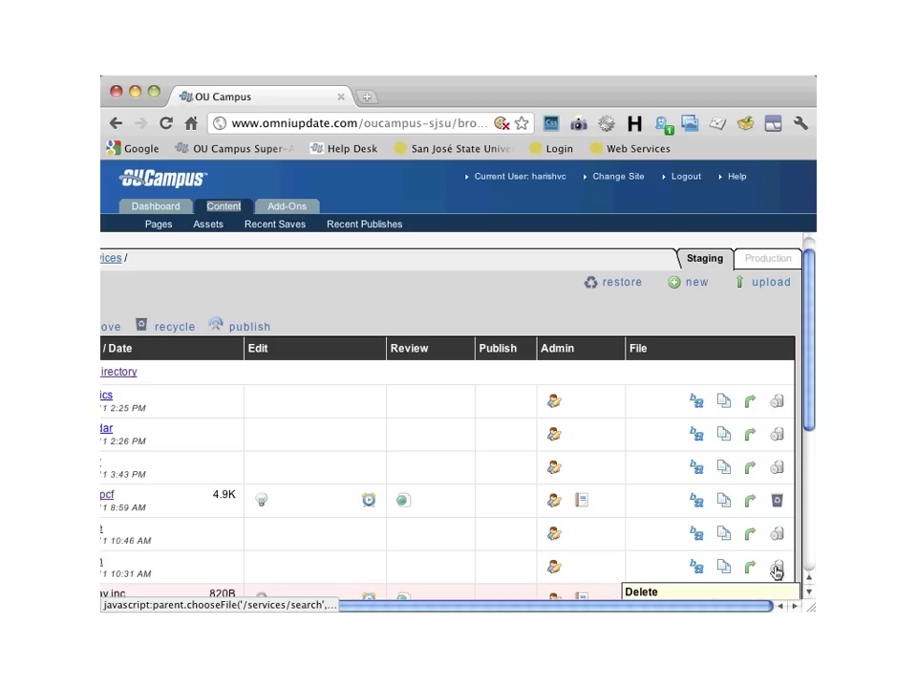
drag(524, 605, 374, 608)
scroll(439, 532, down, 3)
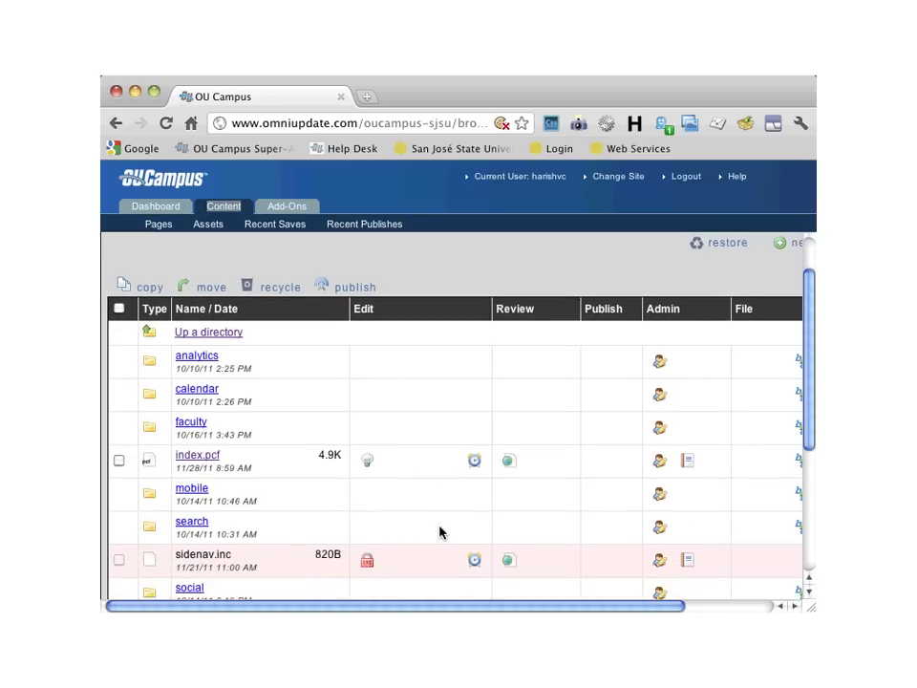
scroll(440, 532, down, 1)
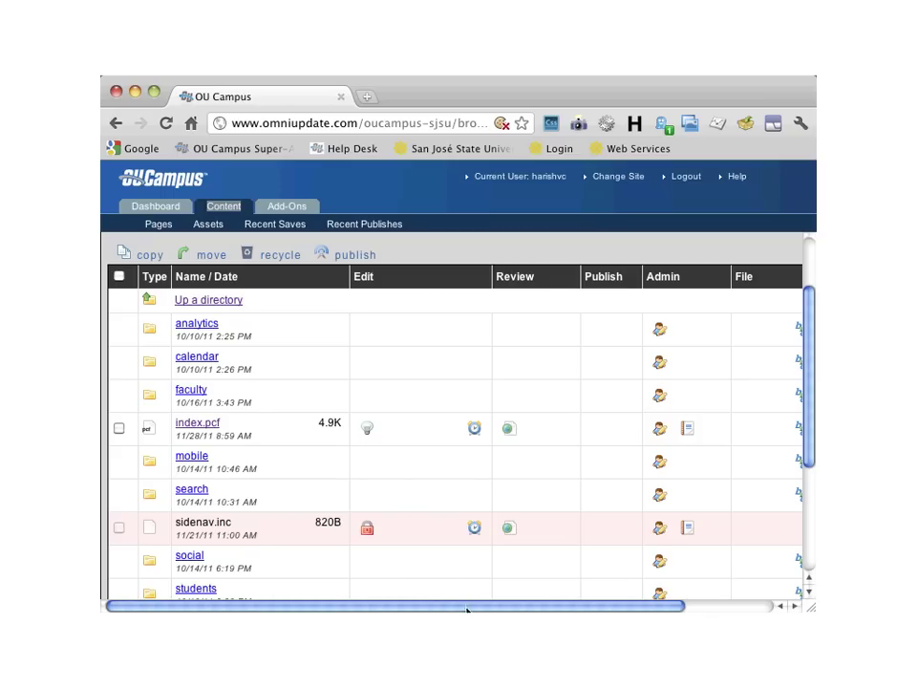
drag(521, 605, 646, 604)
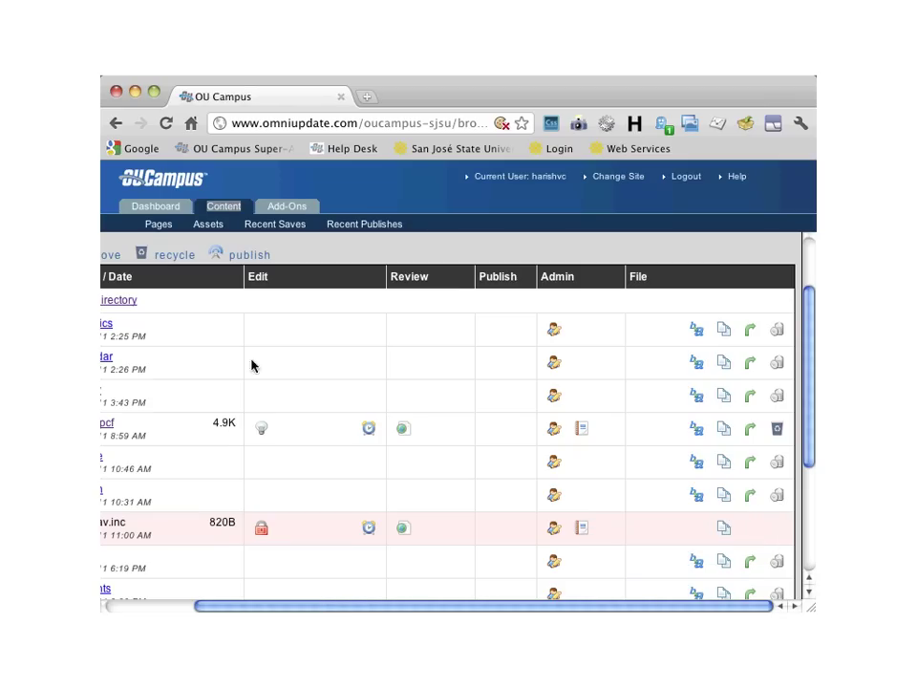
scroll(231, 316, up, 3)
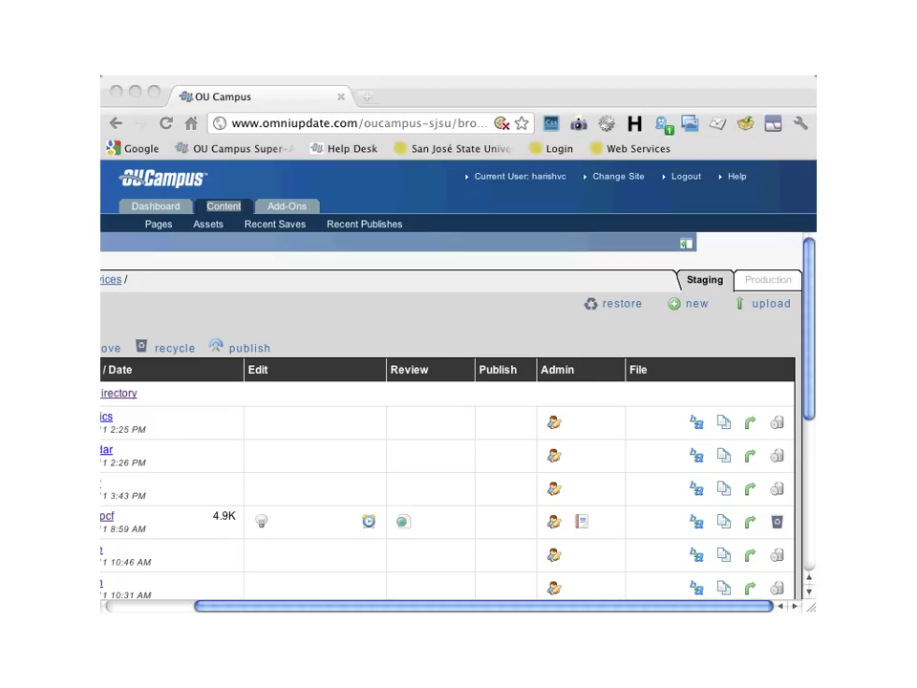
drag(242, 607, 102, 604)
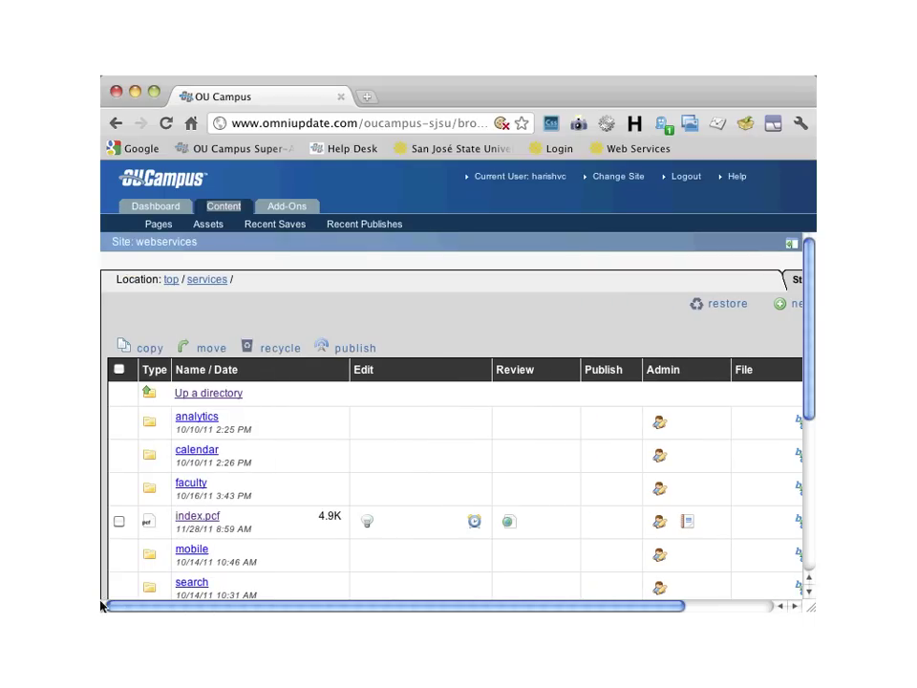
click(169, 280)
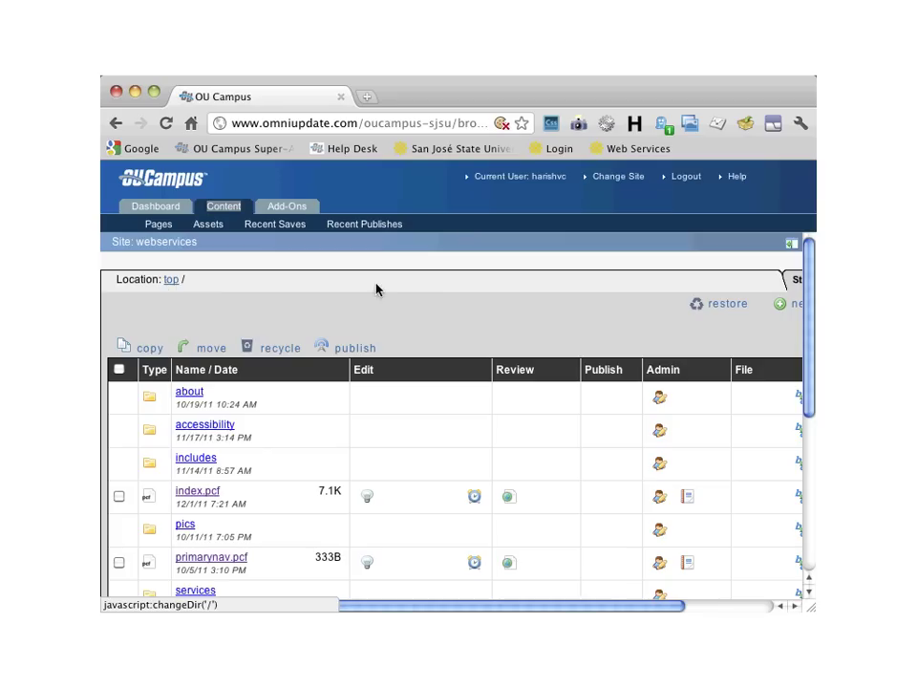
drag(649, 608, 748, 608)
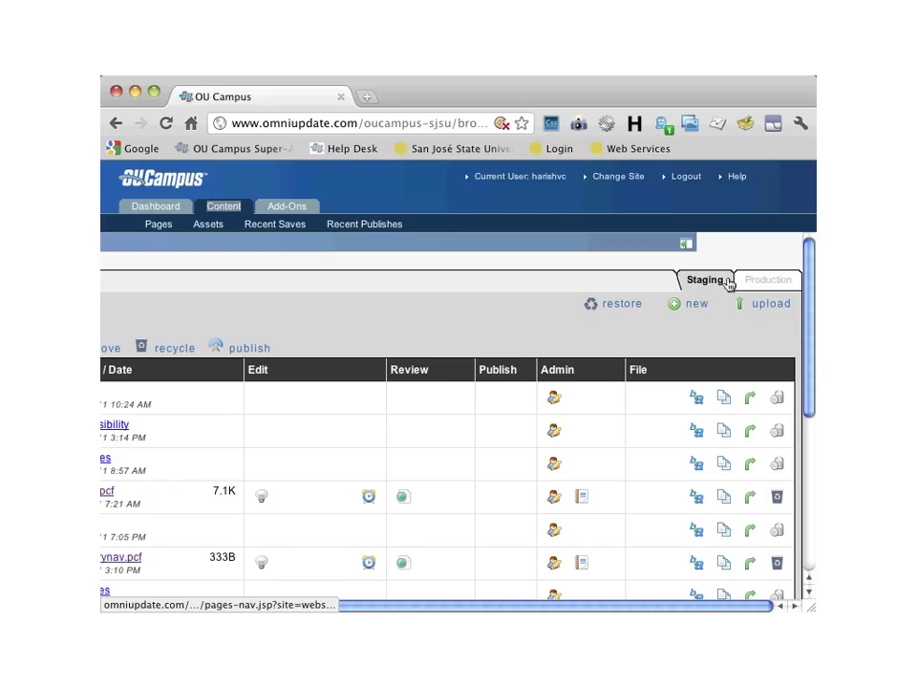
click(813, 288)
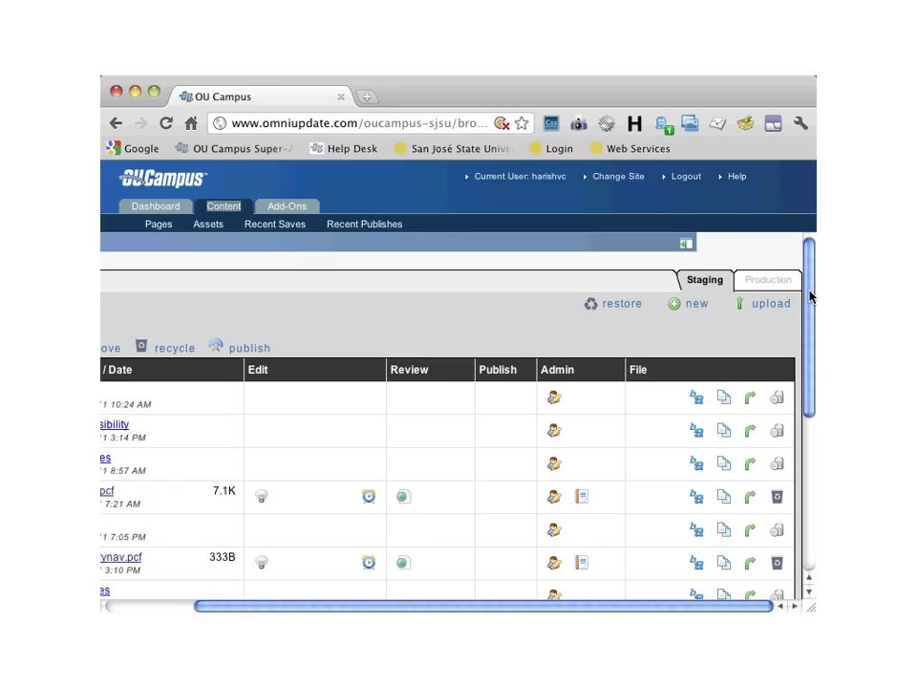
drag(809, 297, 809, 326)
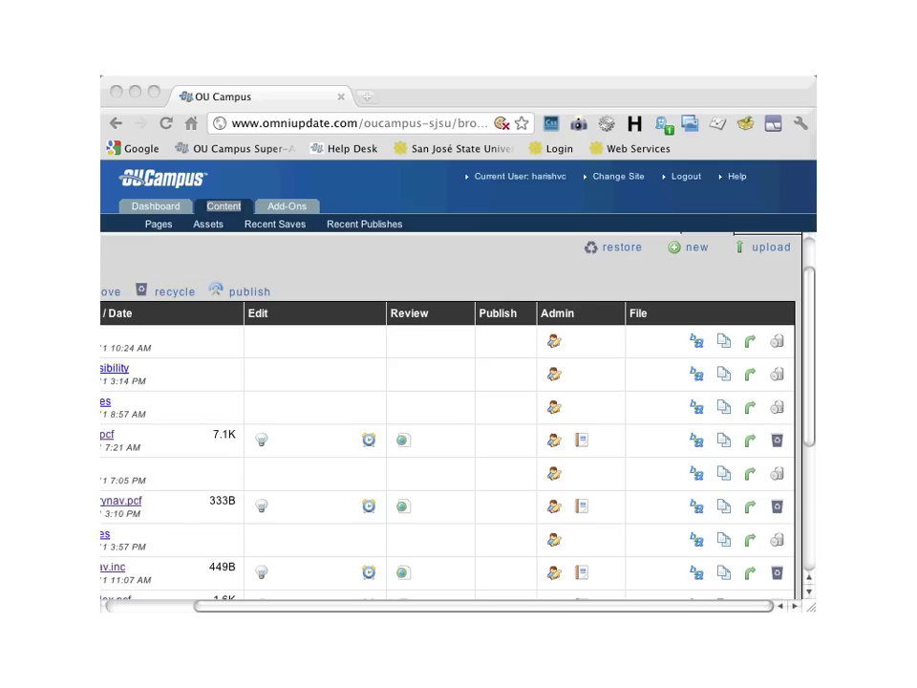
click(808, 418)
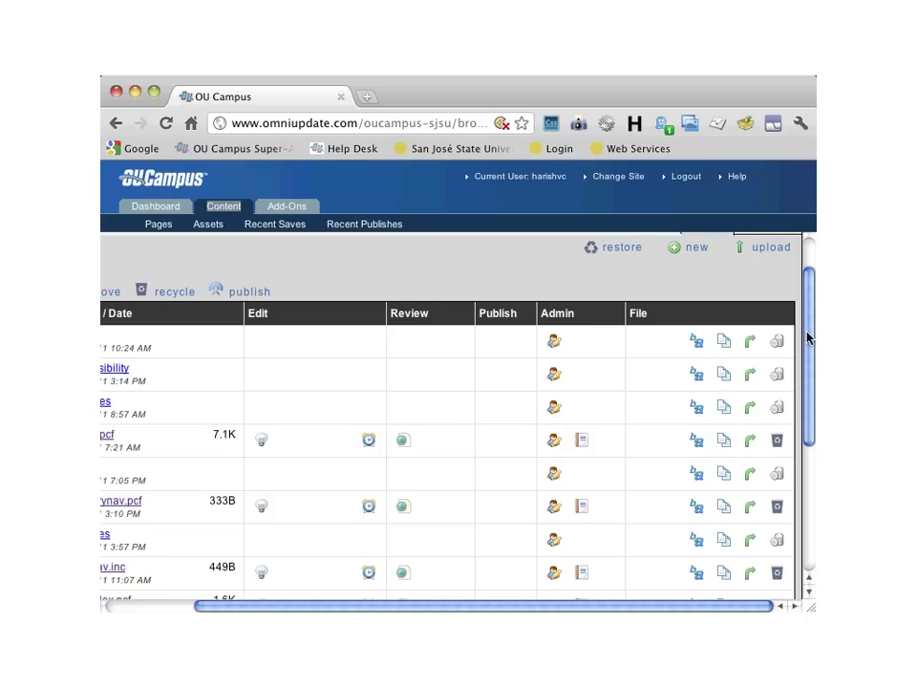
drag(808, 336, 808, 303)
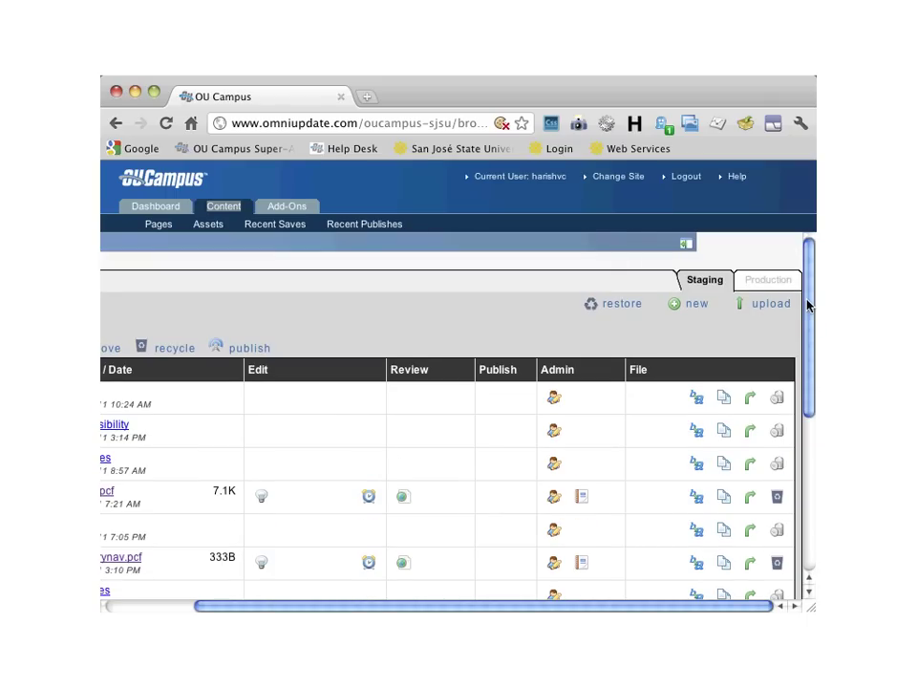
drag(476, 607, 343, 609)
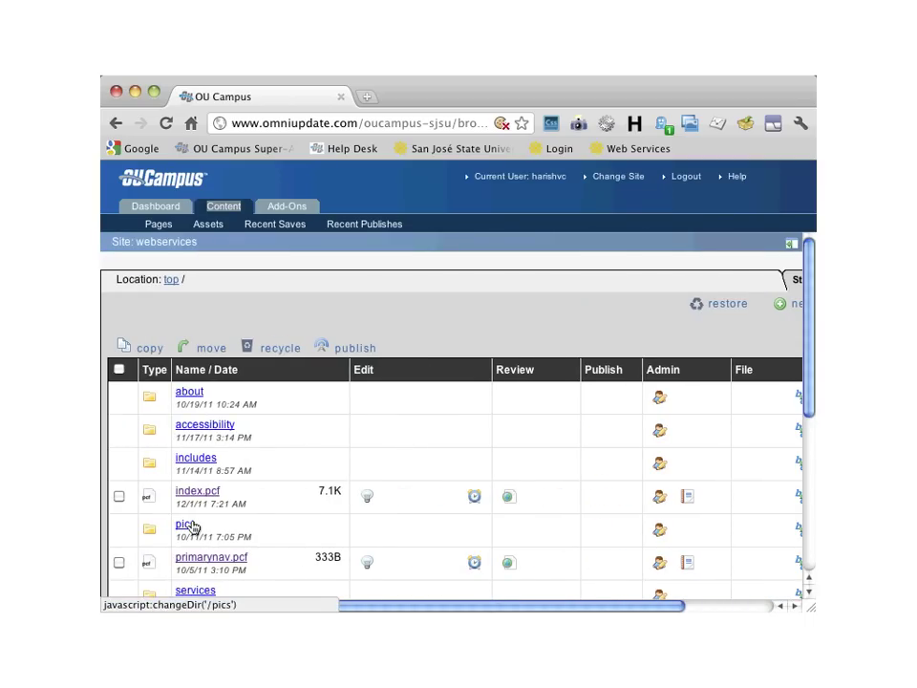
Open the pics folder and view its Production listing of published .gif images
click(191, 525)
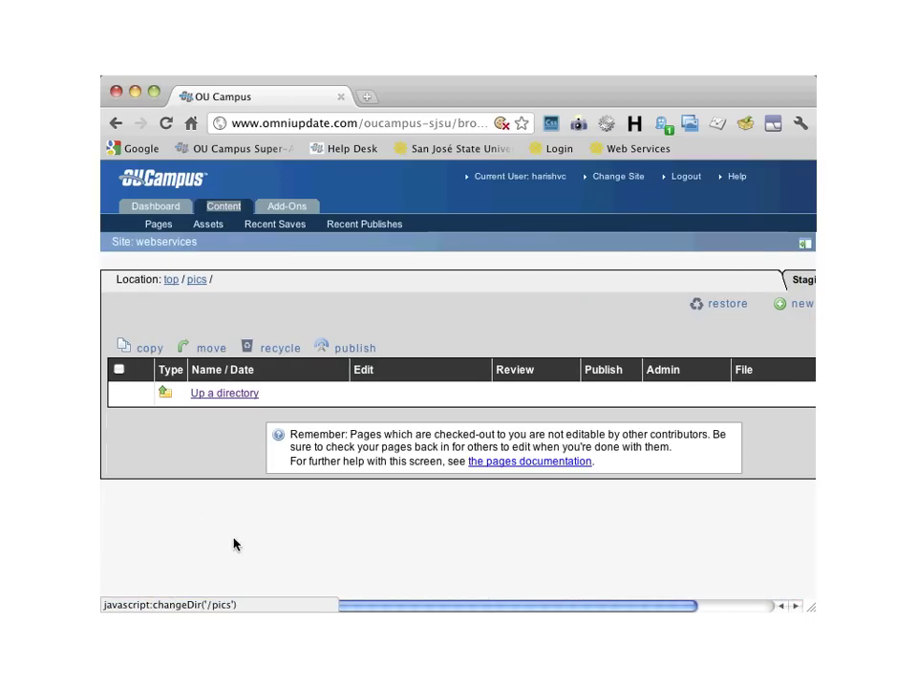
drag(540, 606, 607, 612)
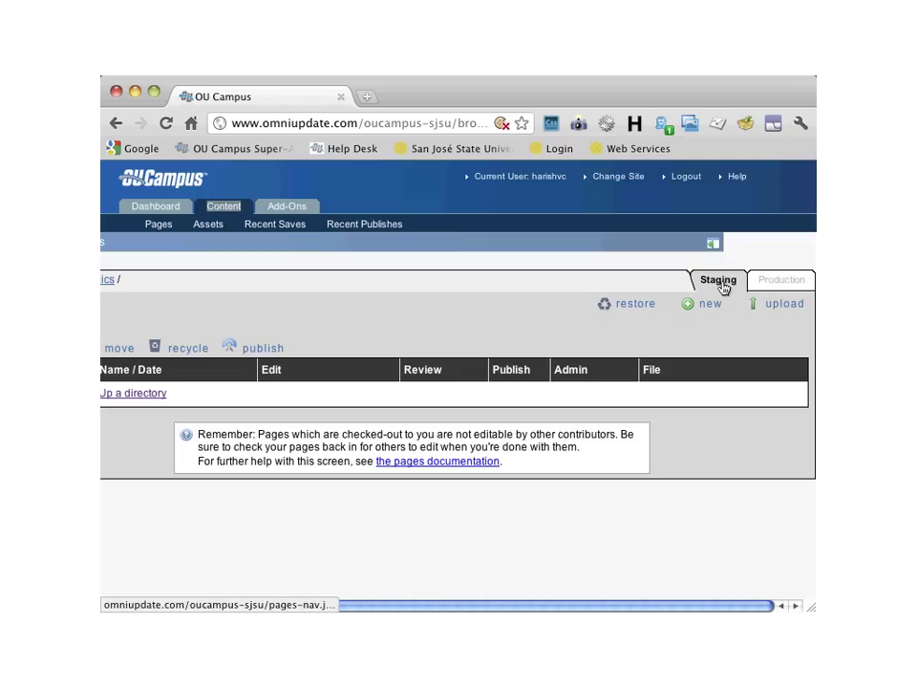
click(781, 283)
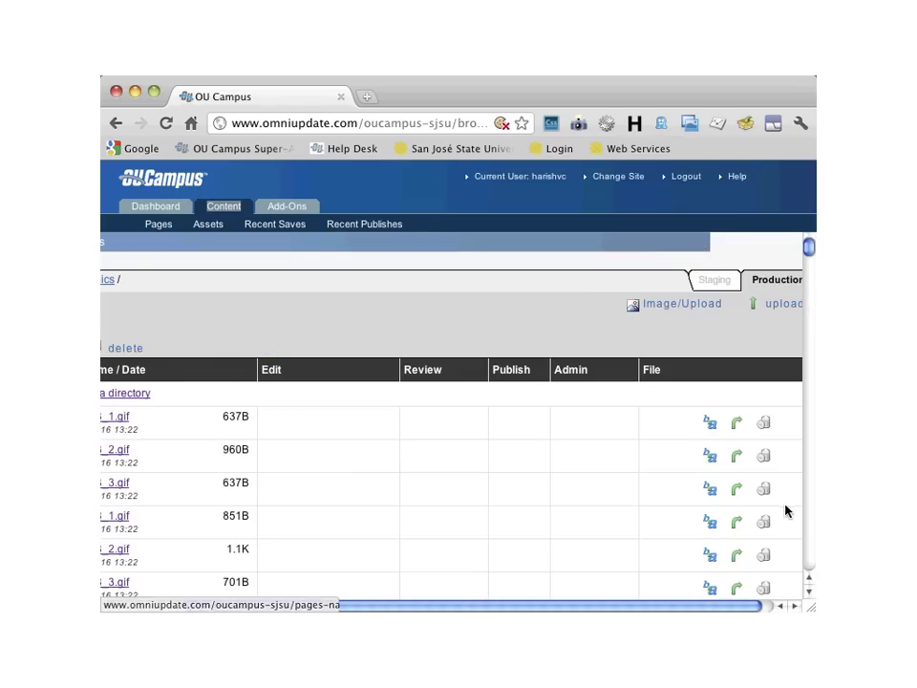
drag(695, 605, 543, 608)
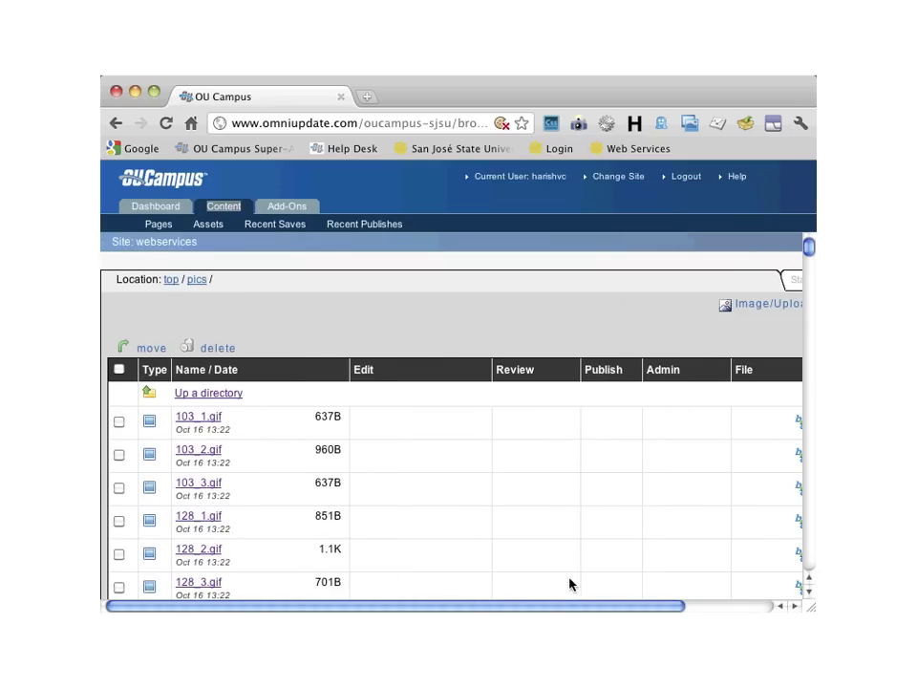
mouse_move(807, 251)
mouse_down()
mouse_move(808, 276)
mouse_move(807, 251)
mouse_up()
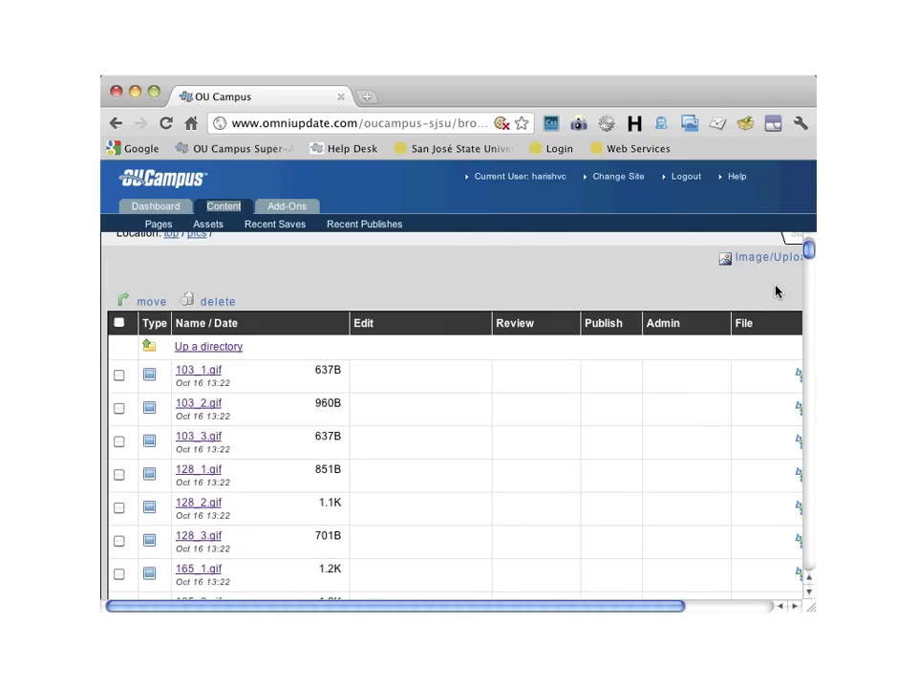
scroll(765, 292, up, 1)
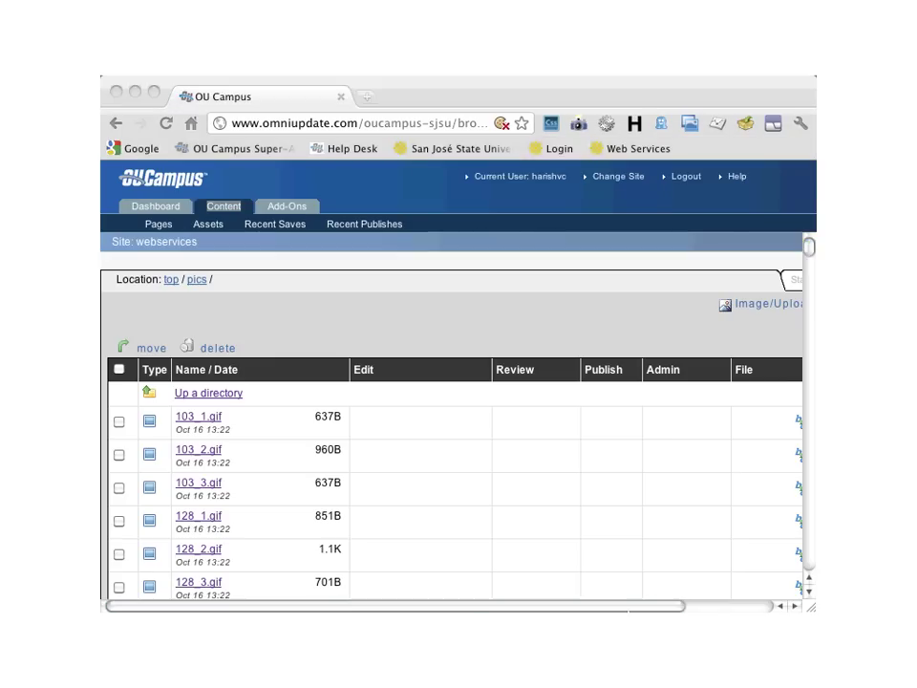
drag(631, 607, 724, 607)
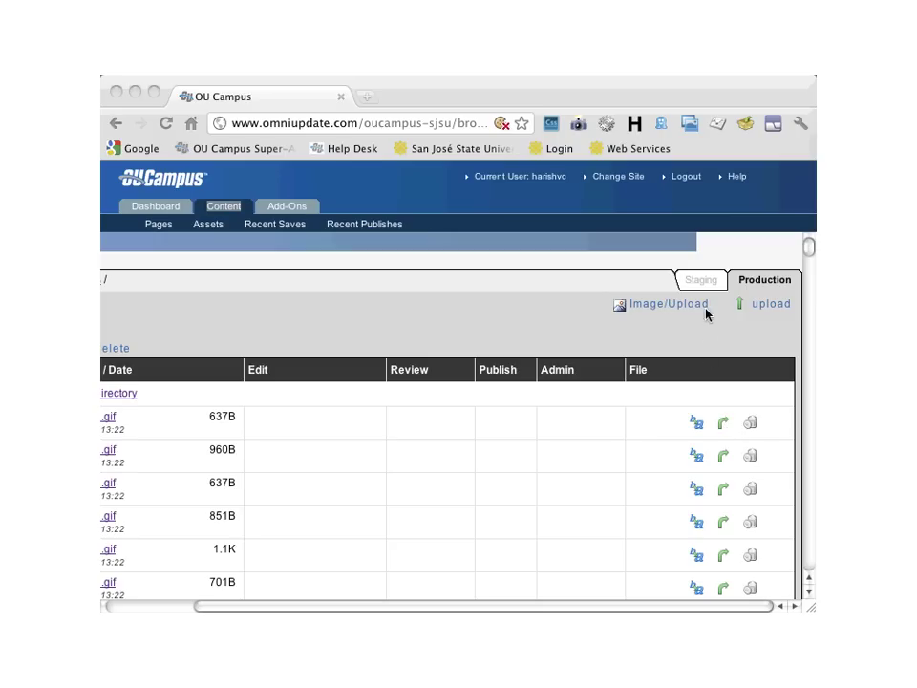
click(705, 280)
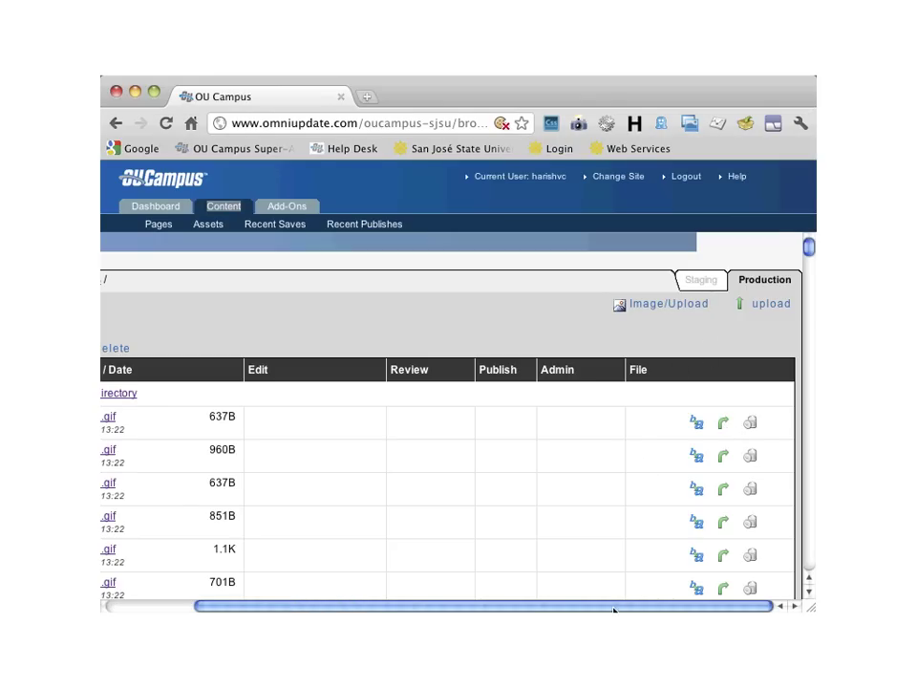
drag(613, 609, 469, 610)
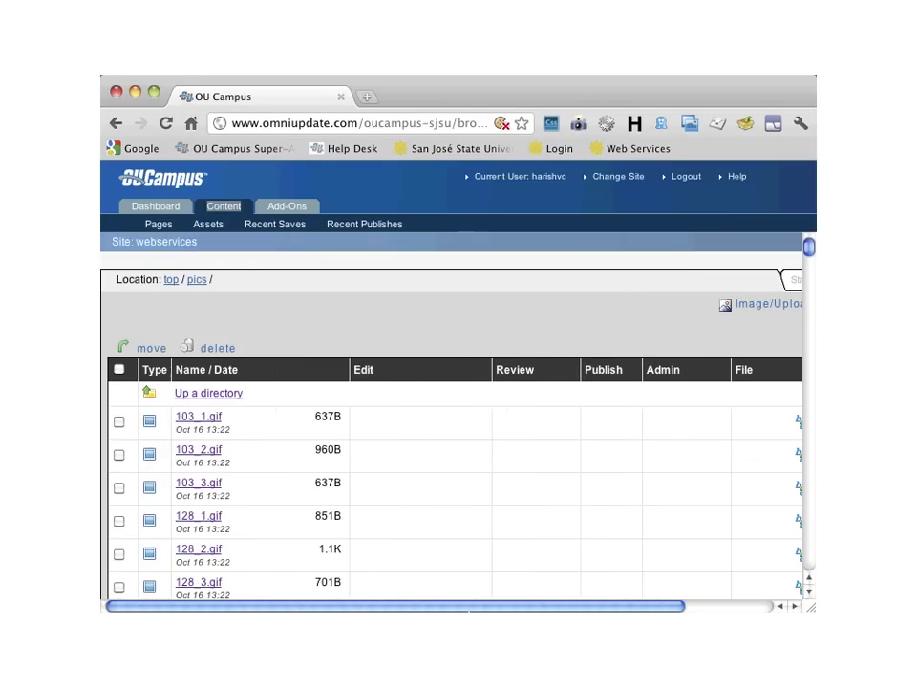
Go back to the top folder and show its Staging listing with index.pcf
click(171, 280)
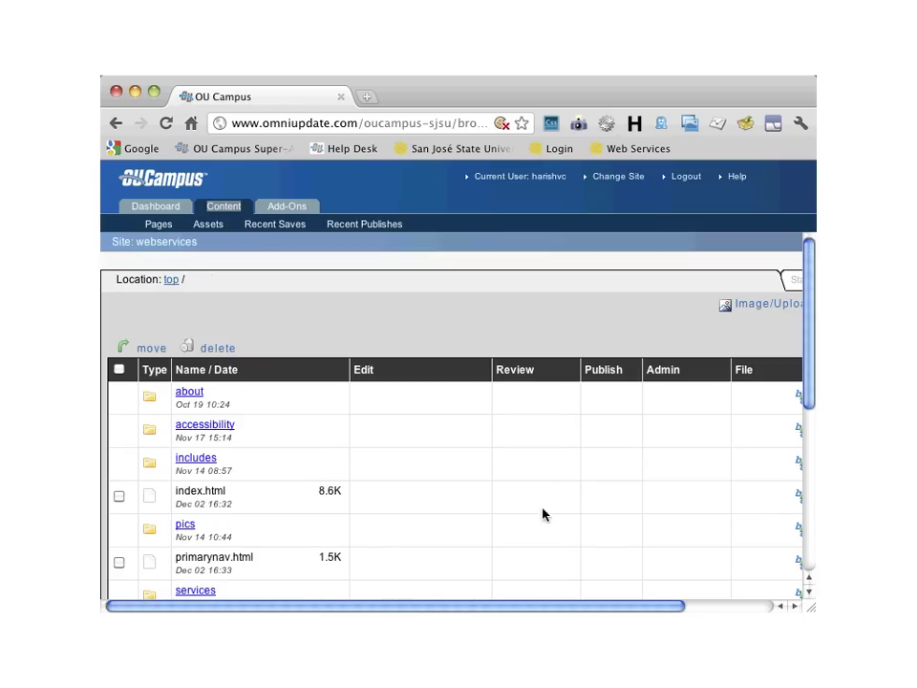
drag(657, 606, 807, 606)
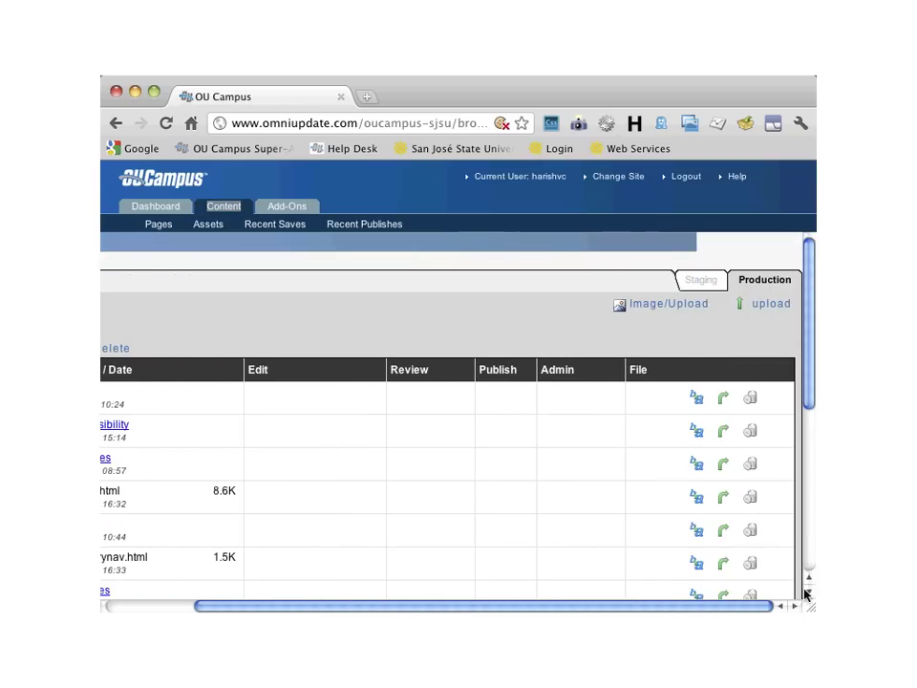
click(721, 285)
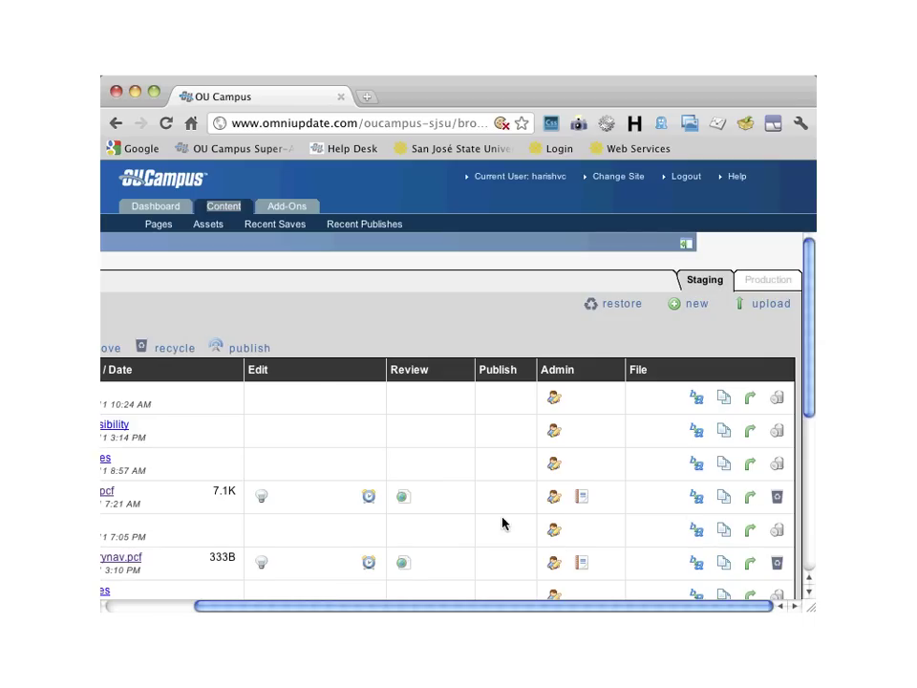
scroll(459, 506, down, 3)
drag(308, 603, 188, 607)
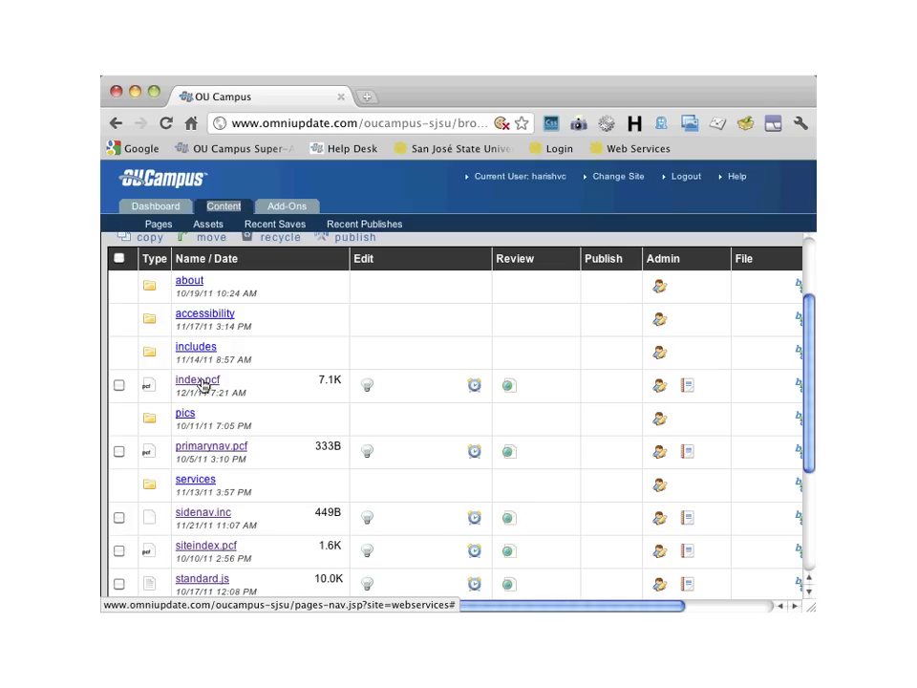
Check out index.pcf via its Edit-column lightbulb to lock it for editing
click(366, 387)
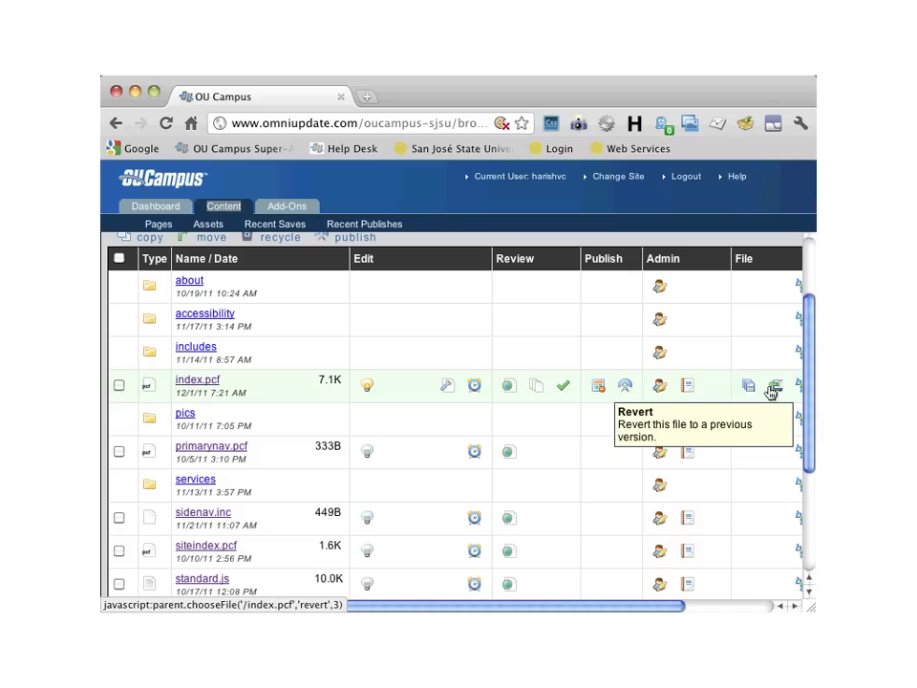
Preview index.pcf to view the unpublished Web Services Unit page with its Announcements and SJSU Events
click(505, 391)
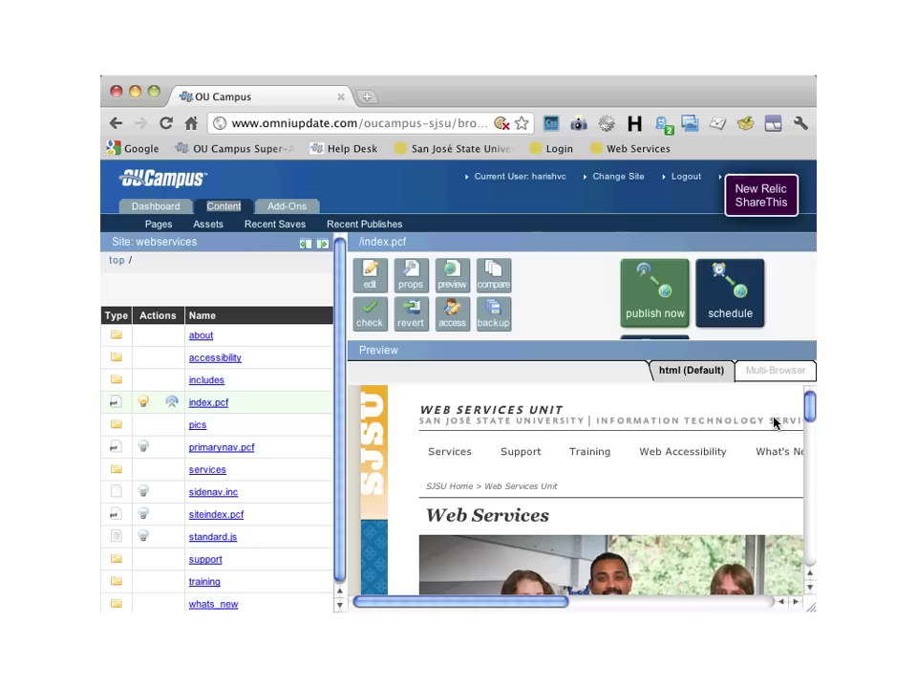
mouse_move(808, 411)
mouse_down()
mouse_move(807, 485)
mouse_move(807, 401)
mouse_up()
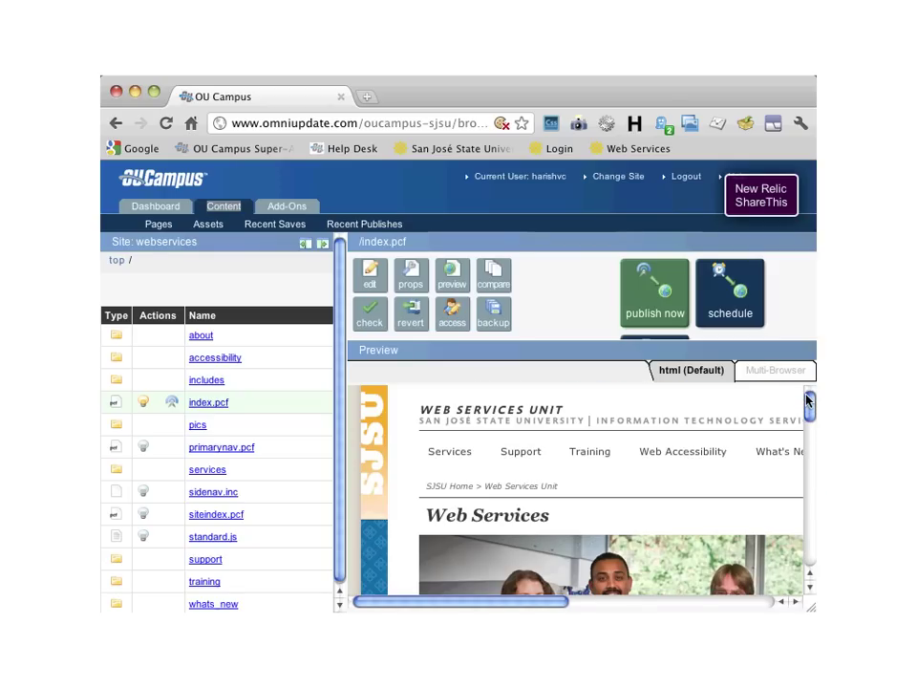